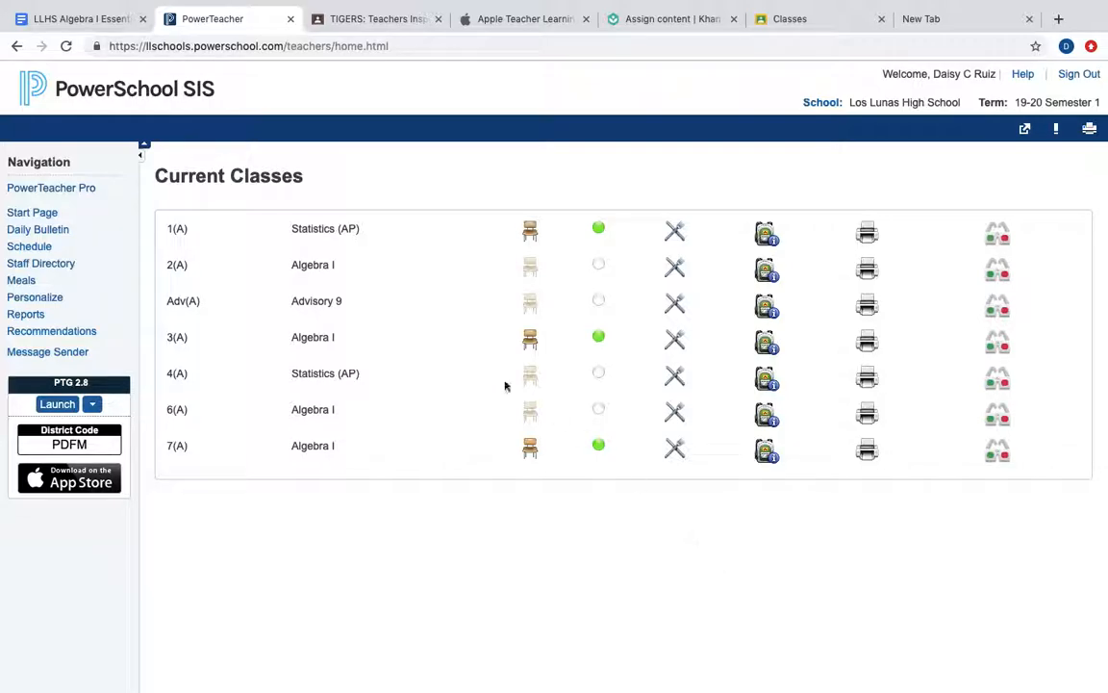
Open PowerTeacher Pro for the Statistics (AP) class and display its assignment categories
{"action": "left_click", "coordinate": [87, 186]}
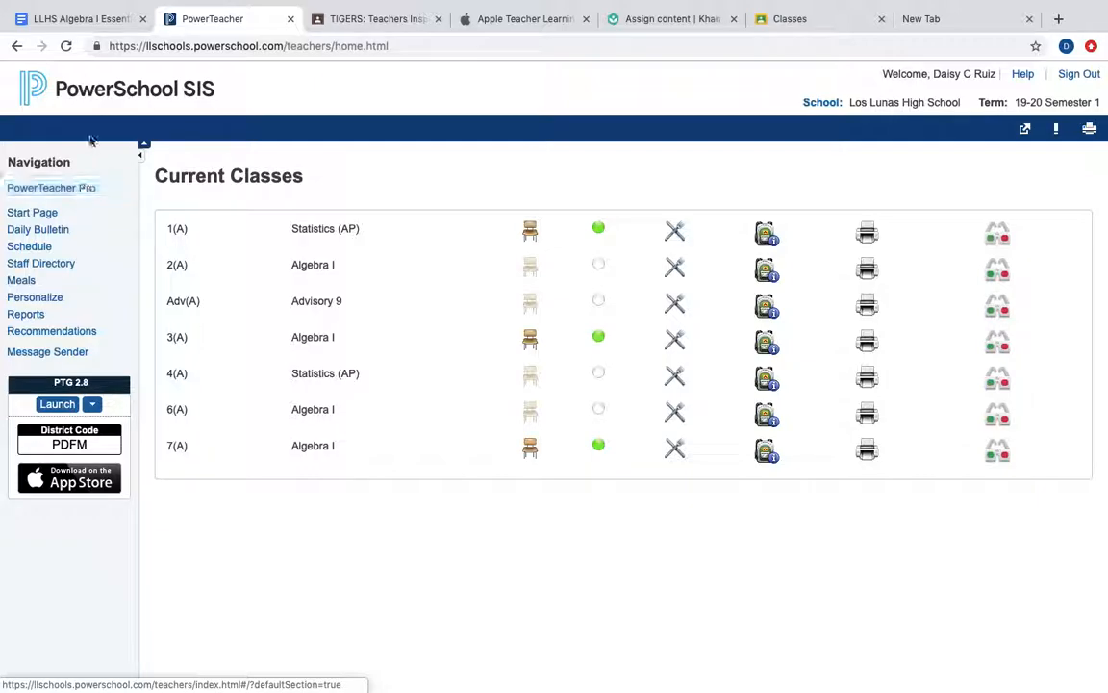
{"action": "left_click", "coordinate": [83, 190]}
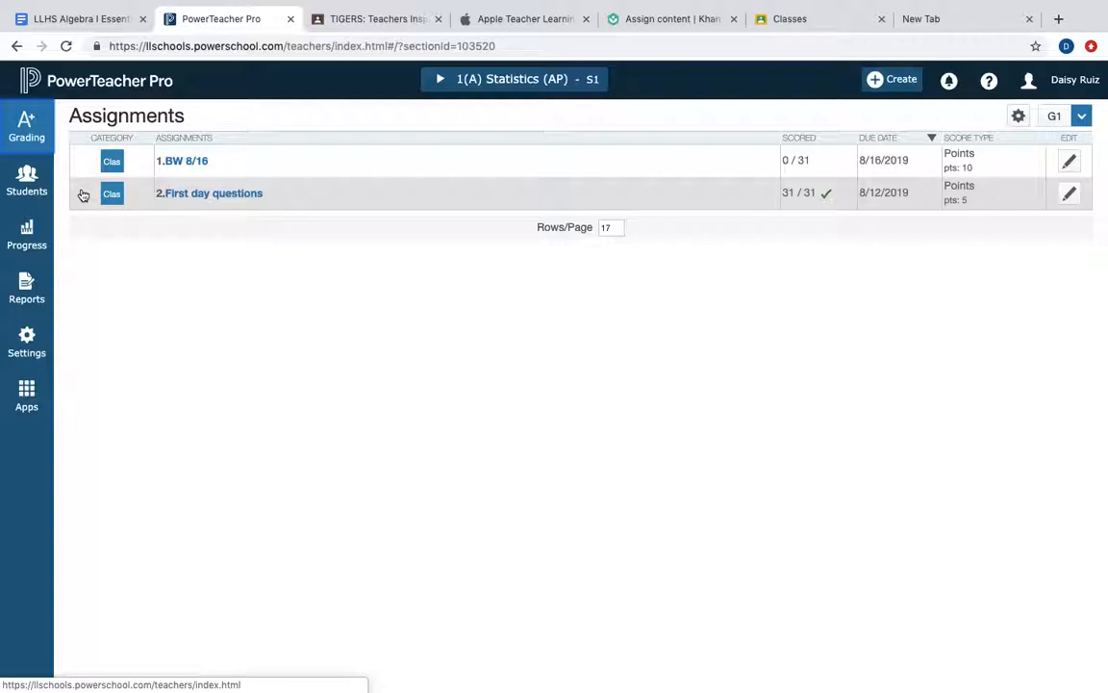
{"action": "left_click", "coordinate": [27, 127]}
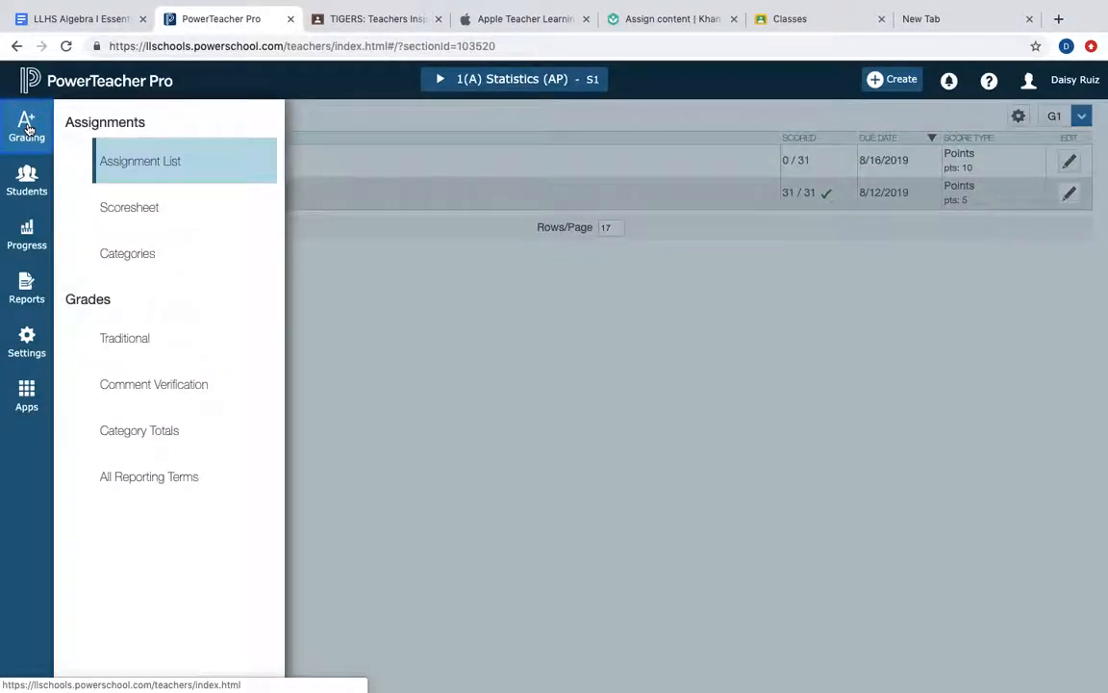
{"action": "left_click", "coordinate": [135, 258]}
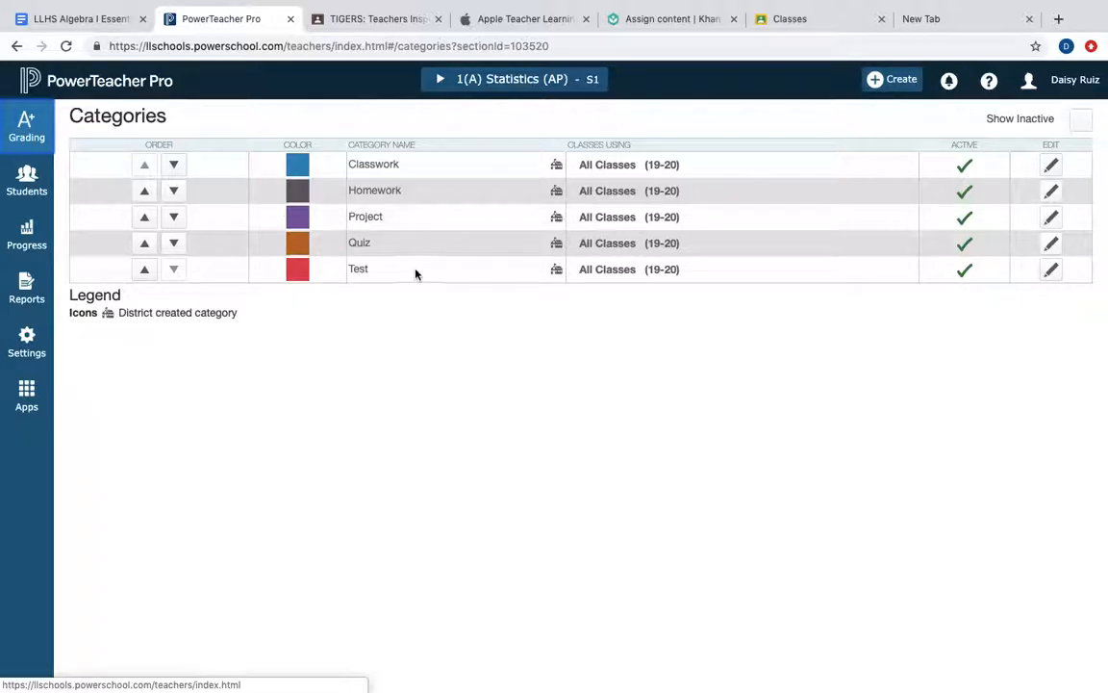
Start a new grading category named "Interactive Math Notebook"
{"action": "left_click", "coordinate": [893, 79]}
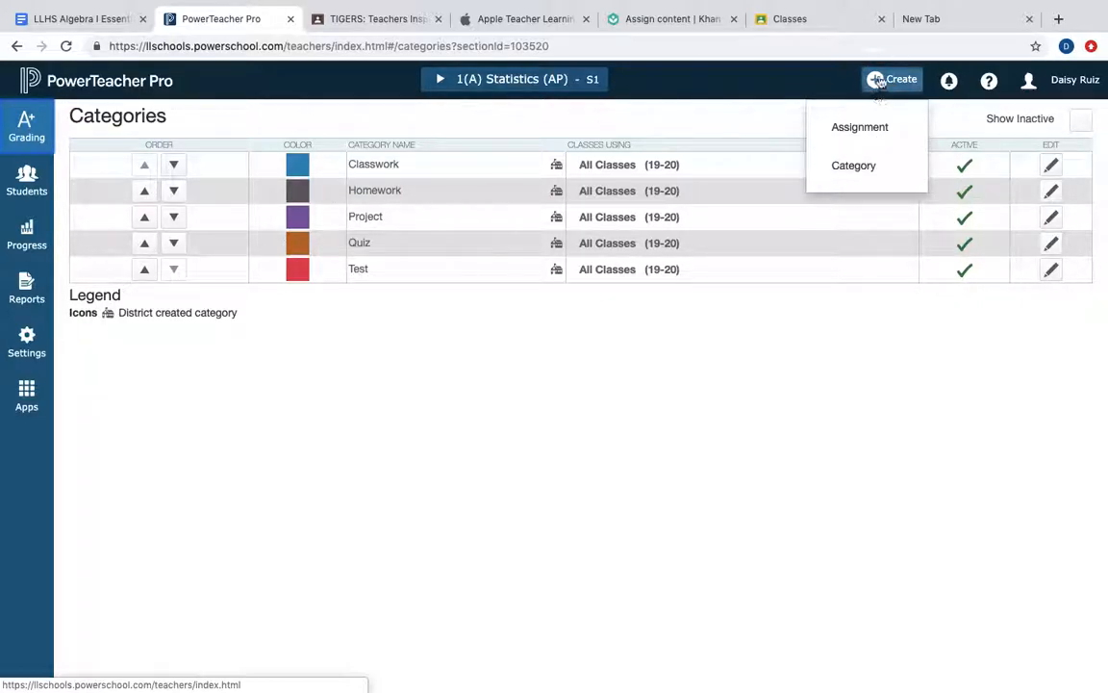
{"action": "left_click", "coordinate": [858, 176]}
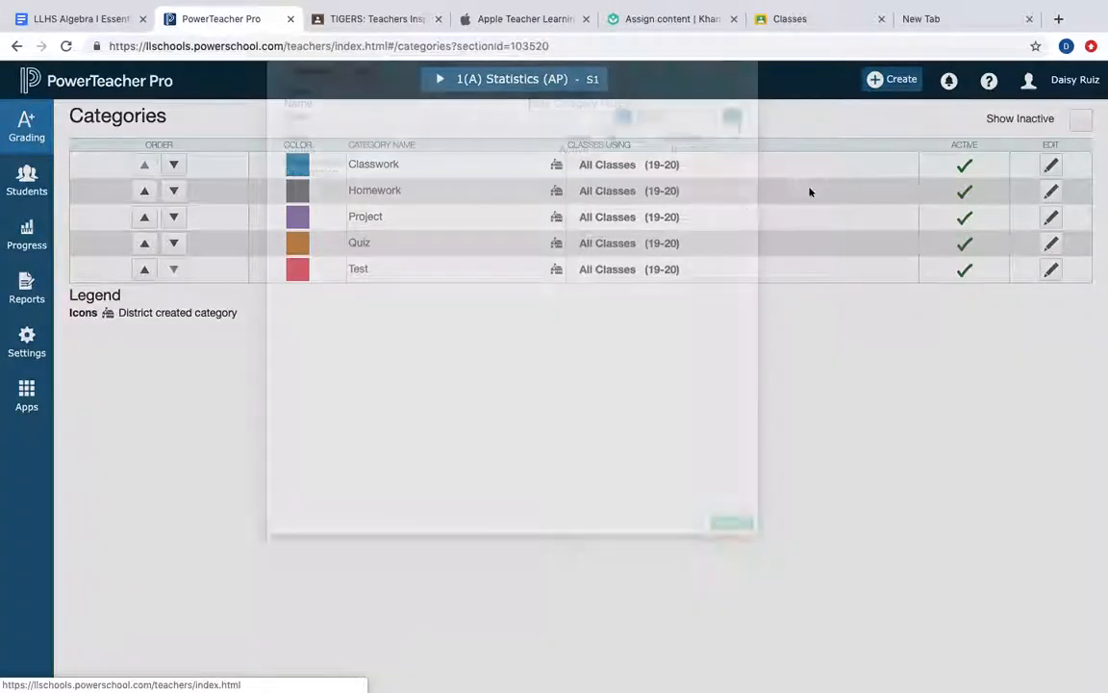
{"action": "type", "text": "Interact"}
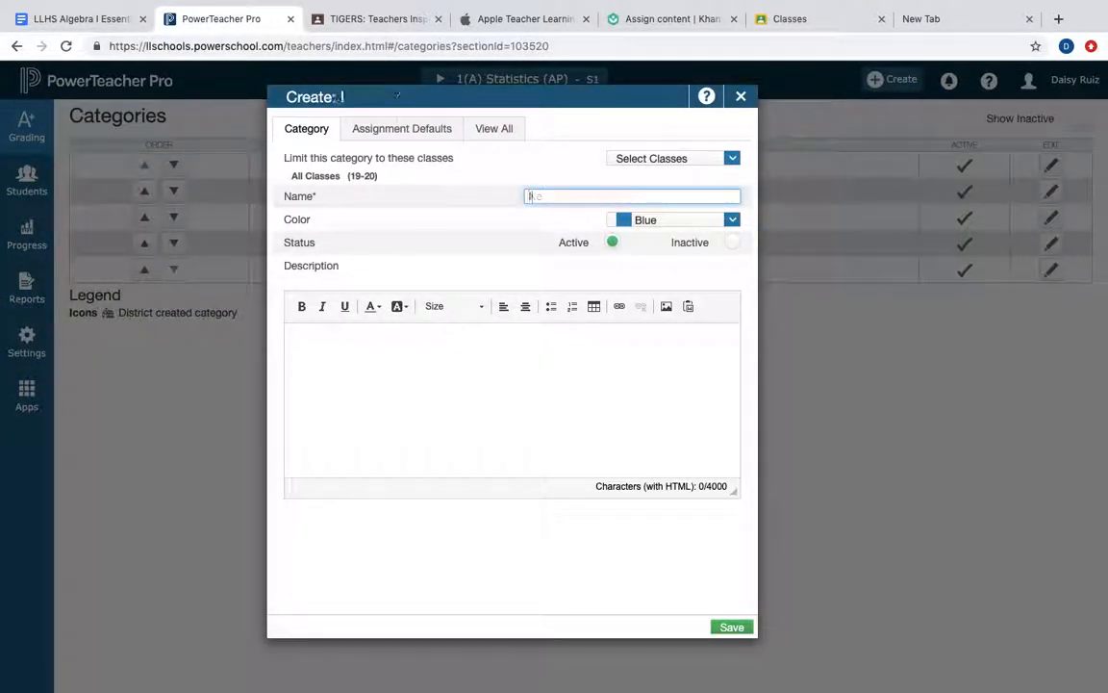
{"action": "type", "text": "ive Math Note"}
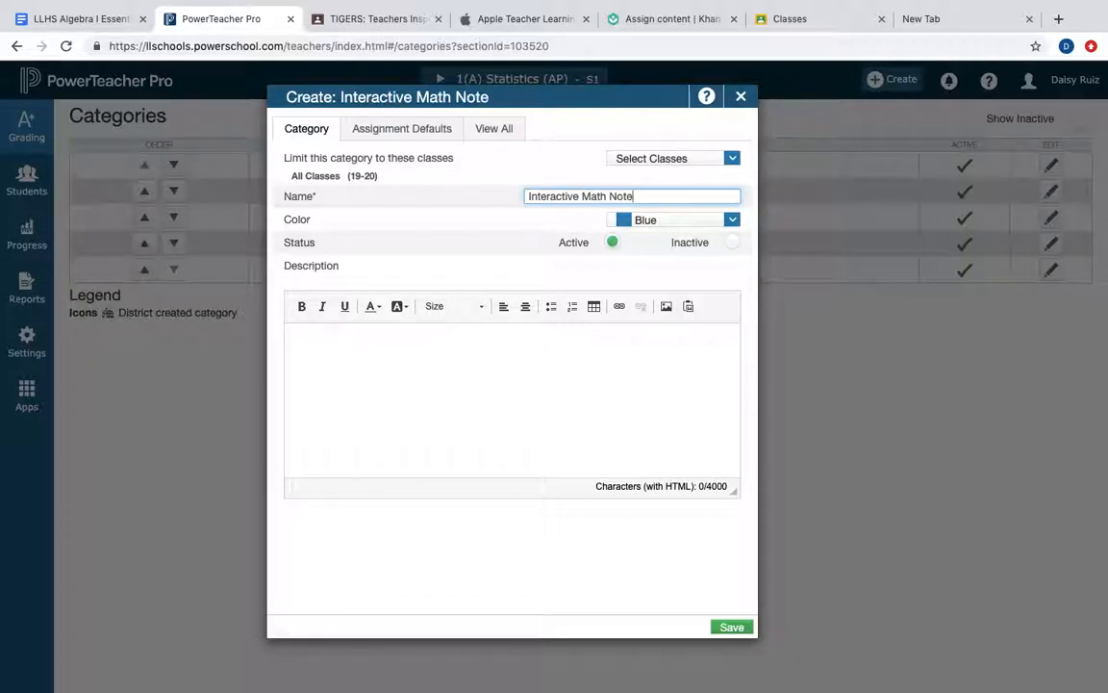
{"action": "type", "text": "book"}
Limit the new category to every Statistics (AP) and Algebra I class in both S1 and S2, leaving out Advisory 9
{"action": "left_click", "coordinate": [650, 162]}
{"action": "left_click", "coordinate": [722, 184]}
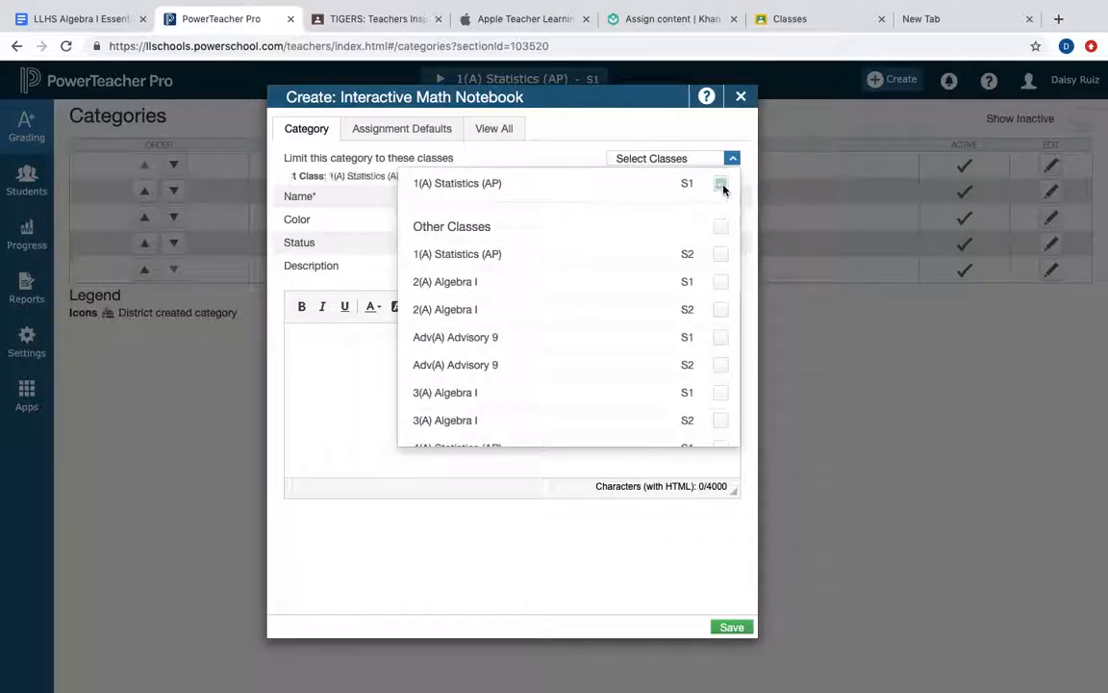
{"action": "left_click", "coordinate": [720, 283]}
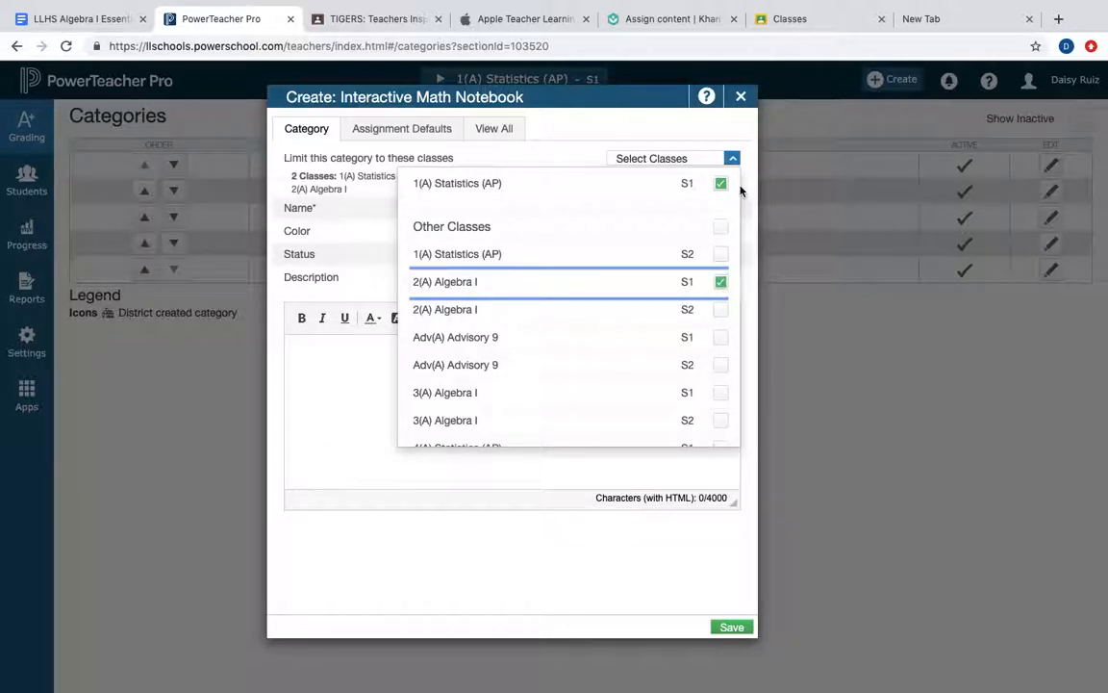
{"action": "left_click", "coordinate": [722, 256]}
{"action": "left_click", "coordinate": [721, 311]}
{"action": "left_click", "coordinate": [719, 393]}
{"action": "scroll", "coordinate": [719, 395], "scroll_direction": "down", "scroll_amount": 3}
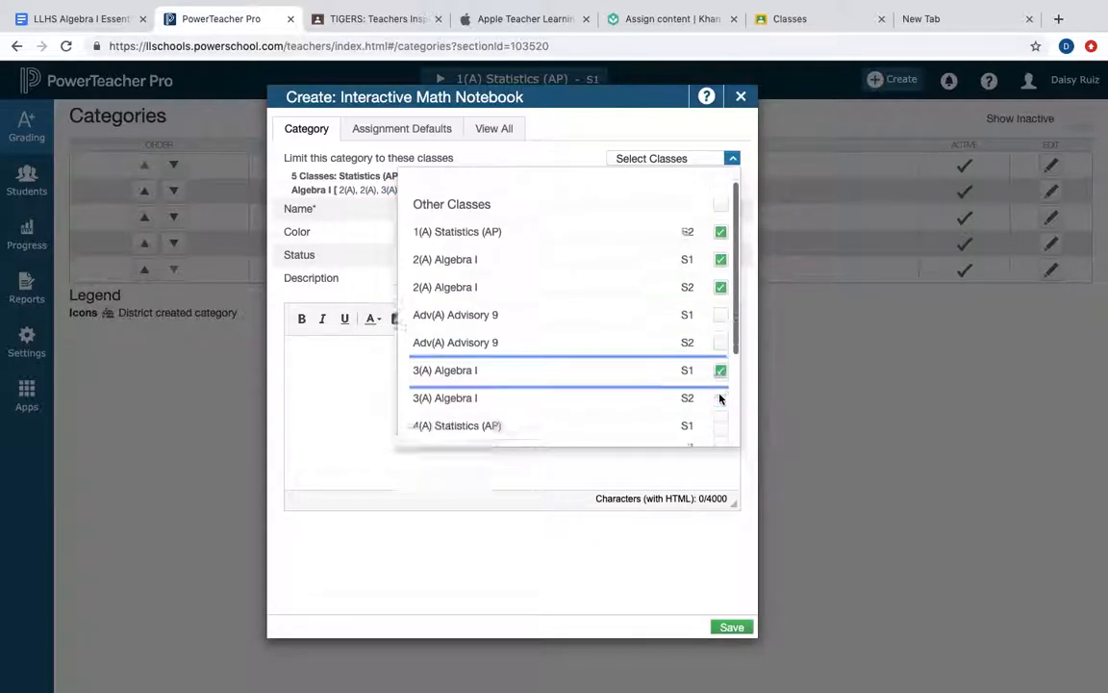
{"action": "left_click", "coordinate": [719, 321]}
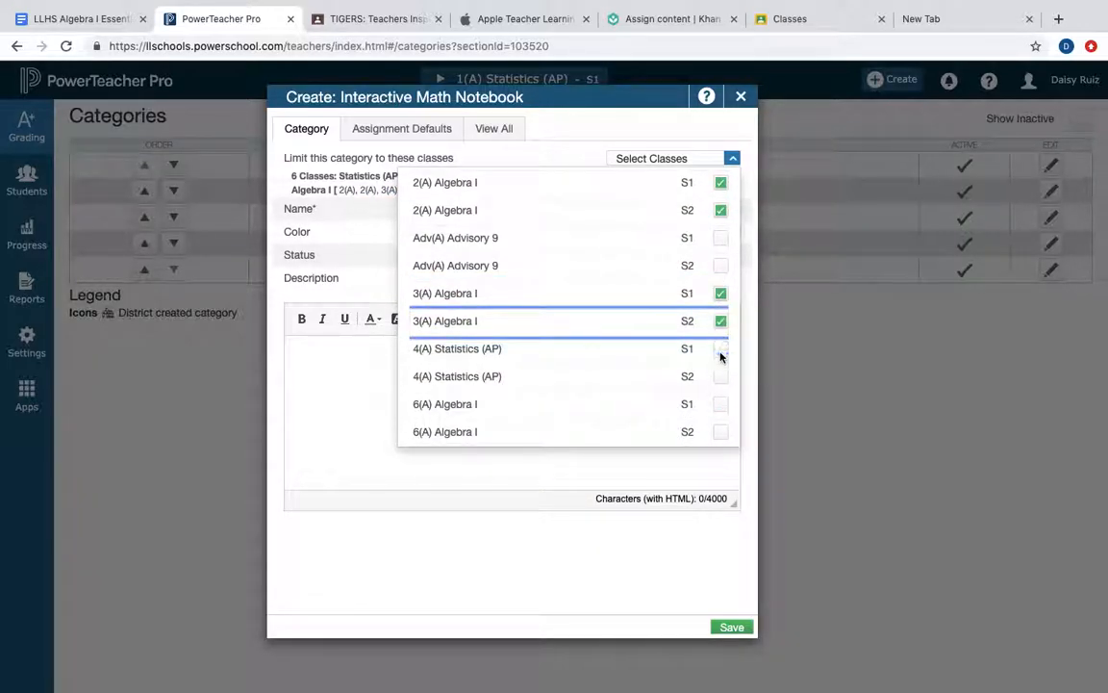
{"action": "left_click", "coordinate": [721, 350]}
{"action": "left_click", "coordinate": [720, 377]}
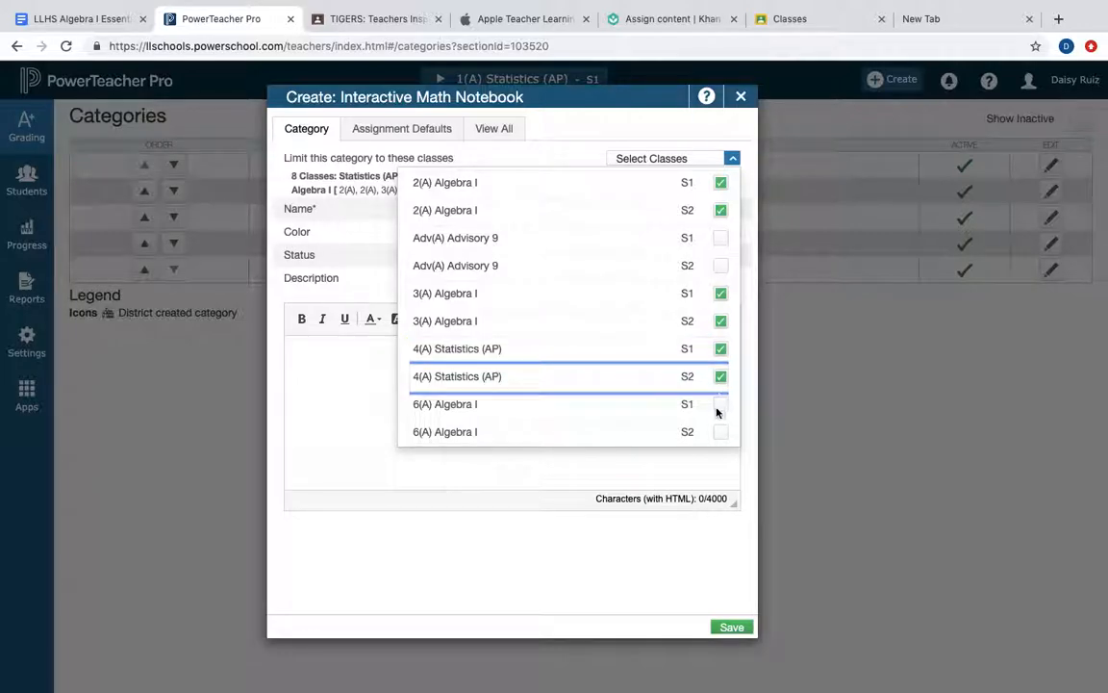
{"action": "scroll", "coordinate": [715, 414], "scroll_direction": "down", "scroll_amount": 2}
{"action": "left_click", "coordinate": [720, 336]}
{"action": "left_click", "coordinate": [721, 364]}
{"action": "left_click", "coordinate": [719, 397]}
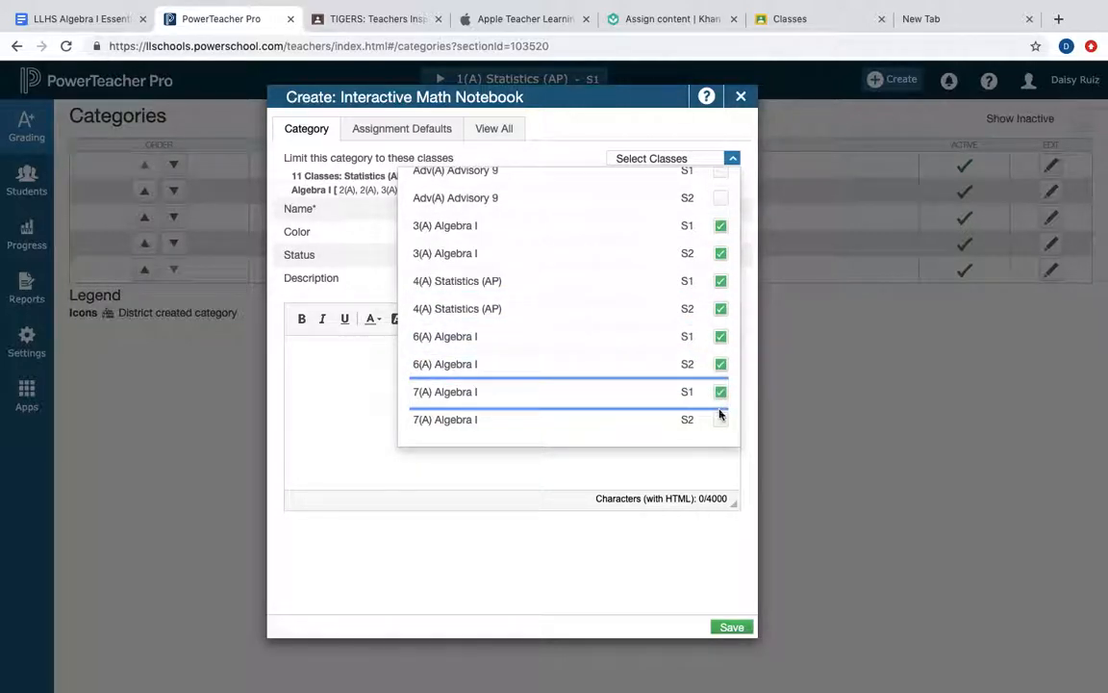
{"action": "left_click", "coordinate": [719, 422]}
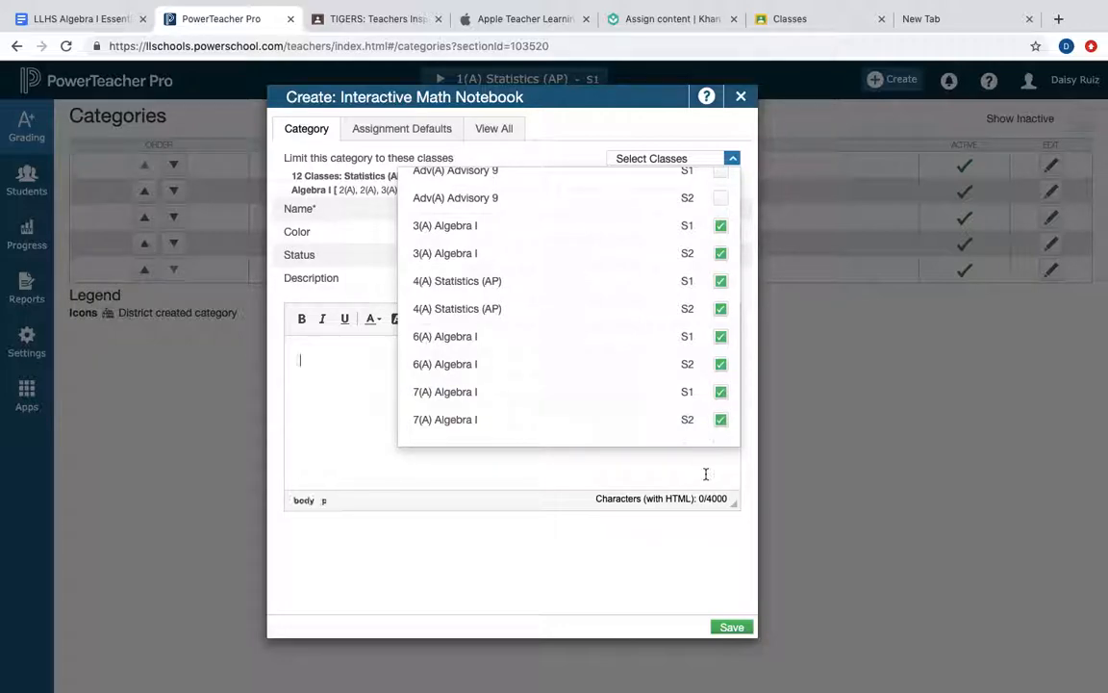
{"action": "left_click", "coordinate": [512, 184]}
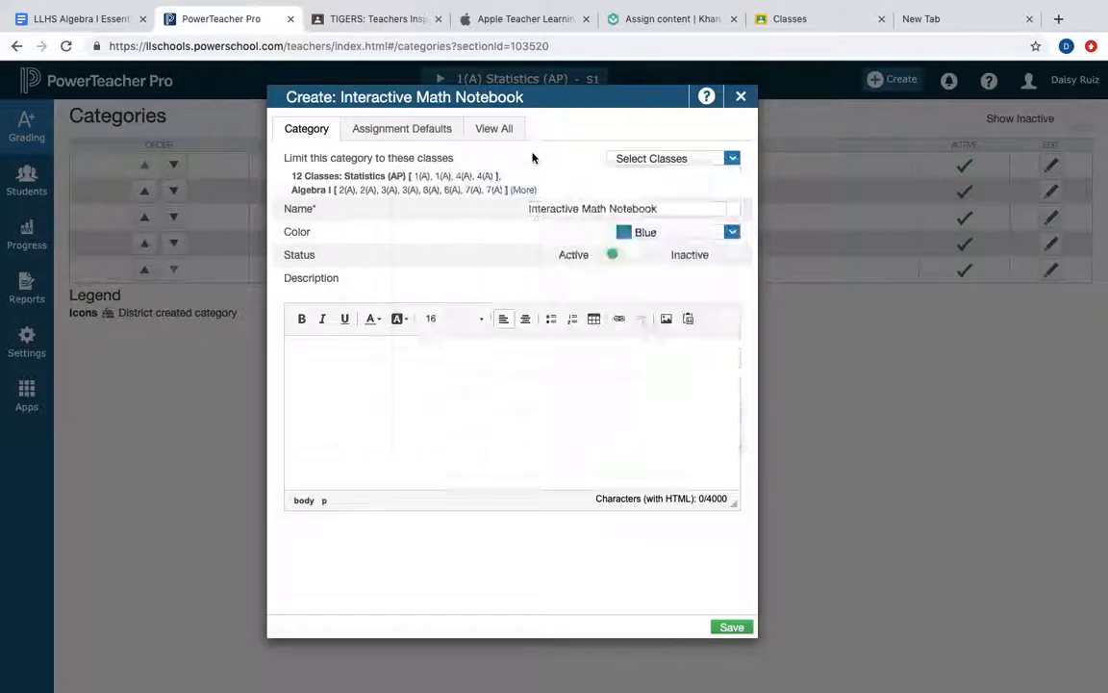
Enter "Interactive Notebook Description" as the category description and save the category
{"action": "left_click", "coordinate": [378, 377]}
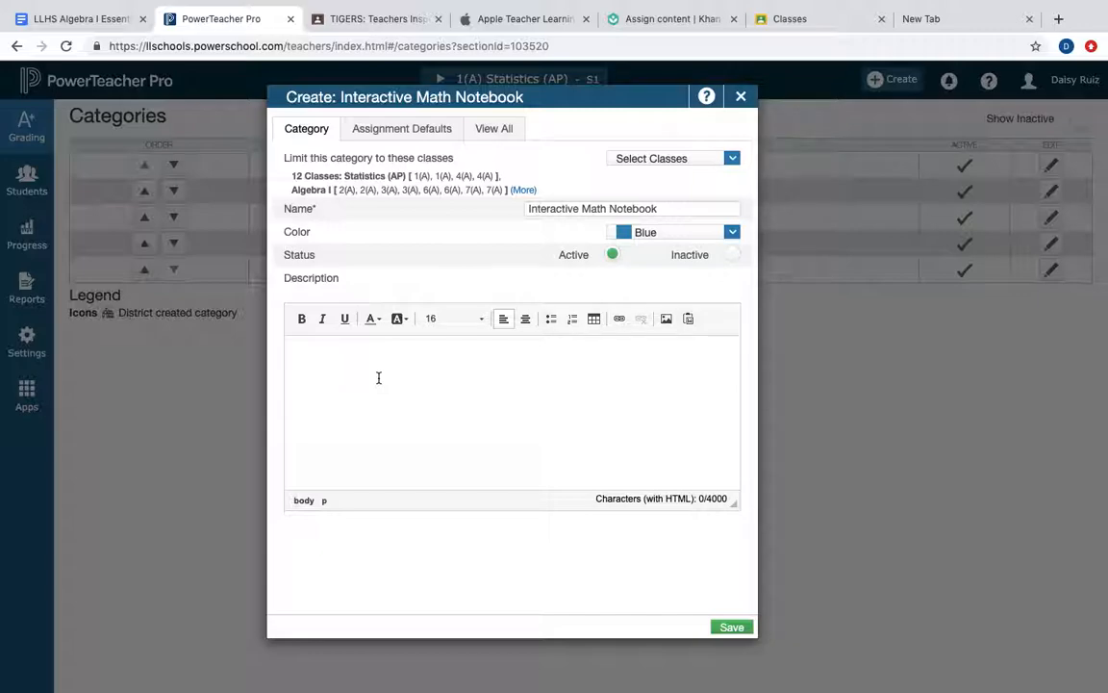
{"action": "type", "text": "Interactive Note"}
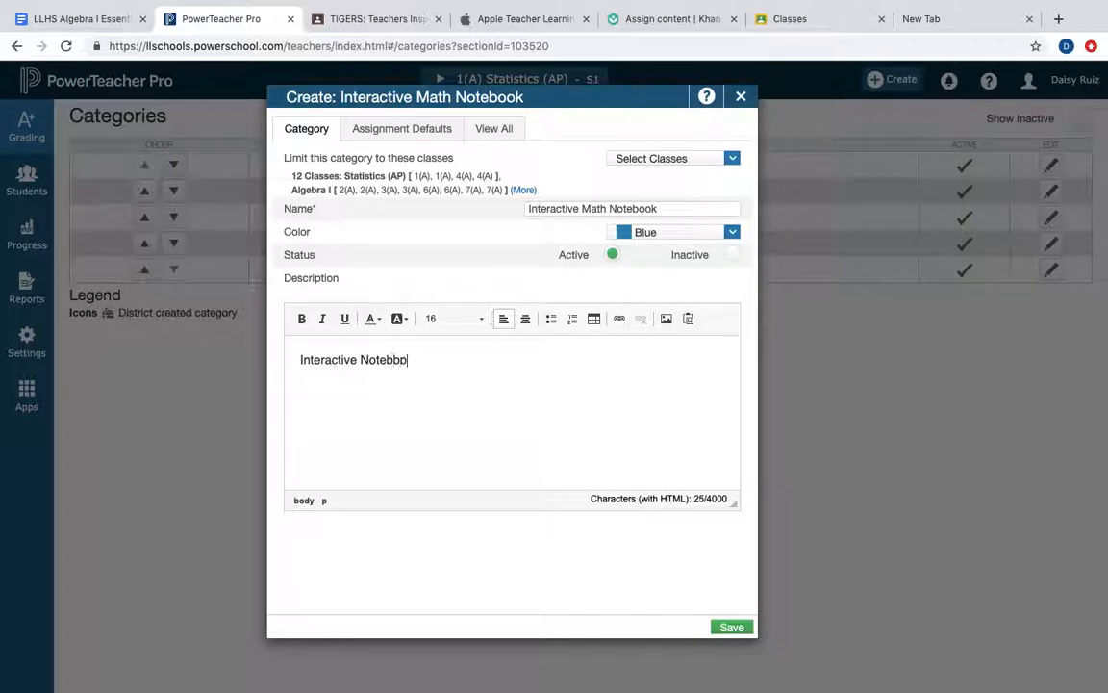
{"action": "type", "text": "book Notebook"}
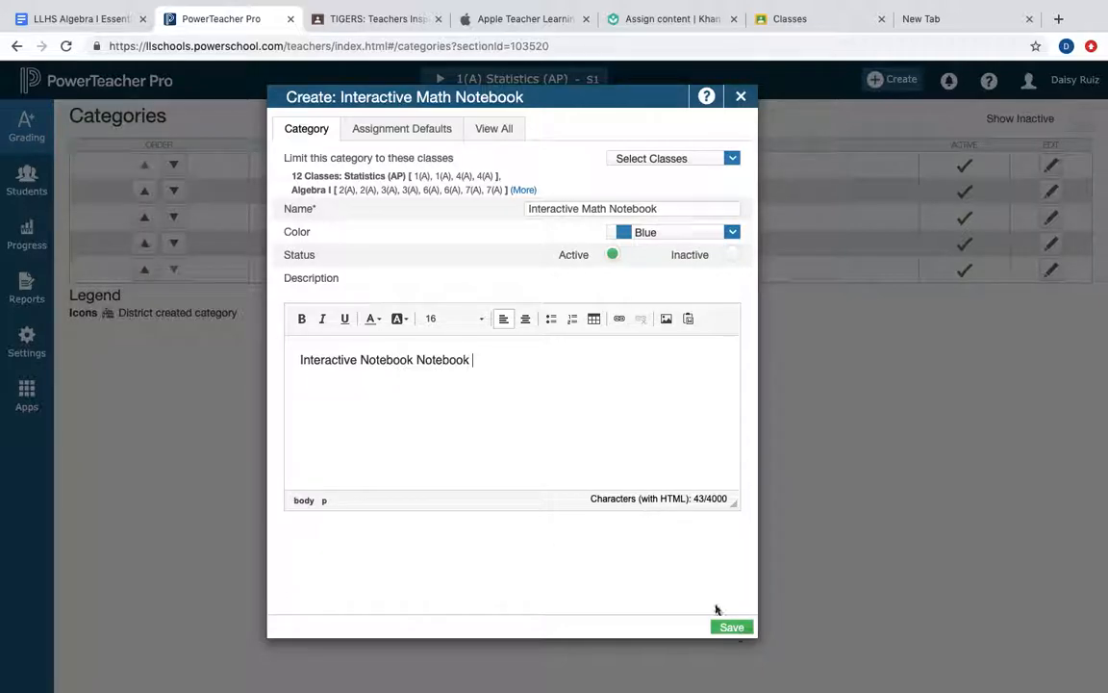
{"action": "left_click_drag", "start_coordinate": [485, 361], "coordinate": [421, 360]}
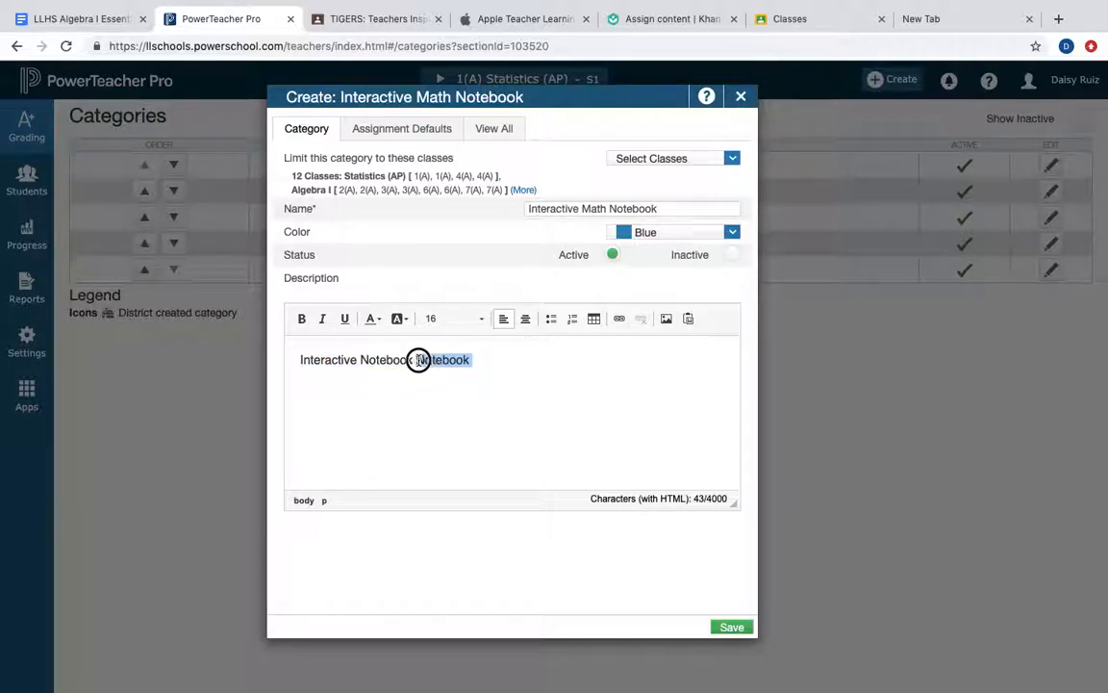
{"action": "type", "text": "Description"}
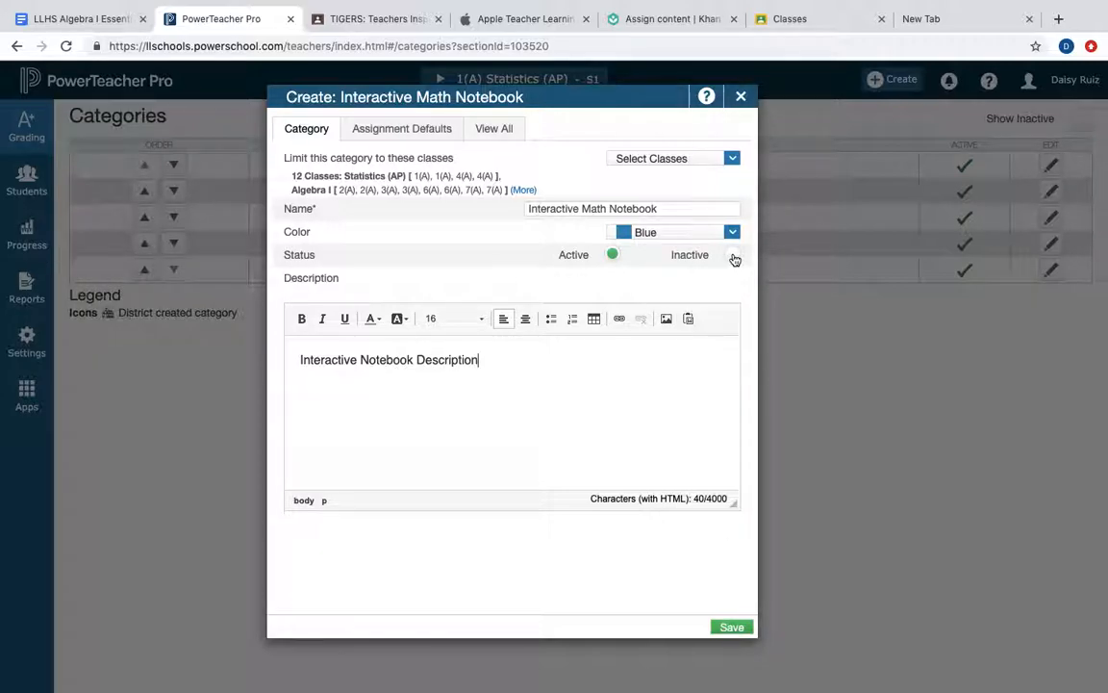
{"action": "left_click", "coordinate": [732, 628]}
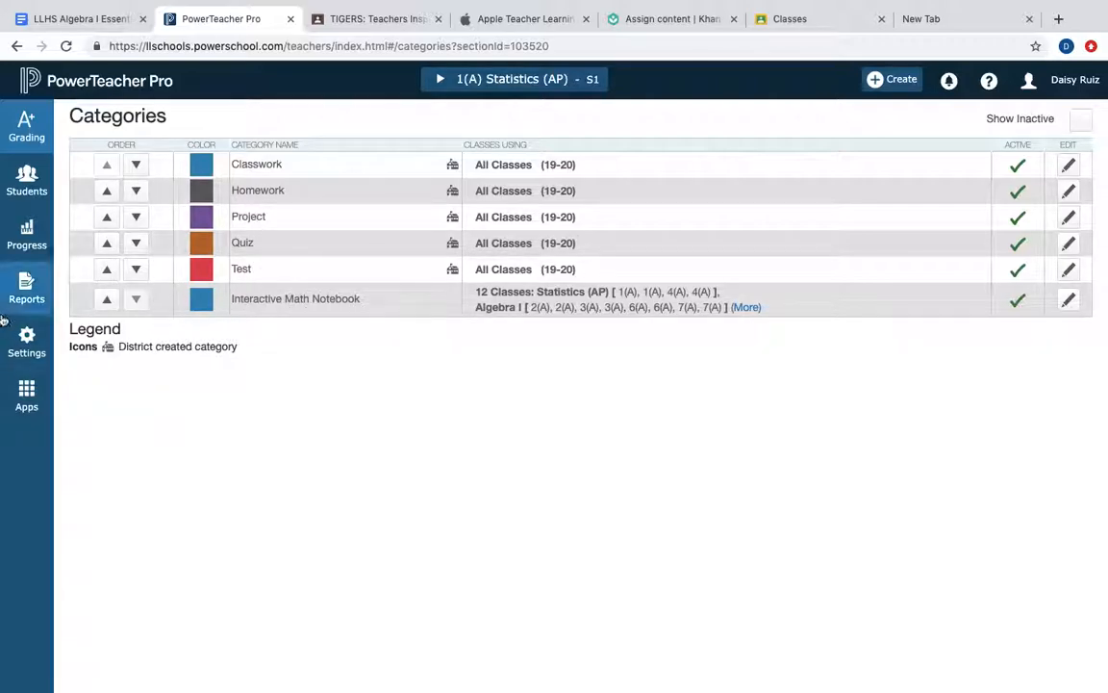
In the traditional grade calculations, change the G1 formula type for 1(A) Statistics (AP) to Category Weighting with Classwork
{"action": "left_click", "coordinate": [26, 345]}
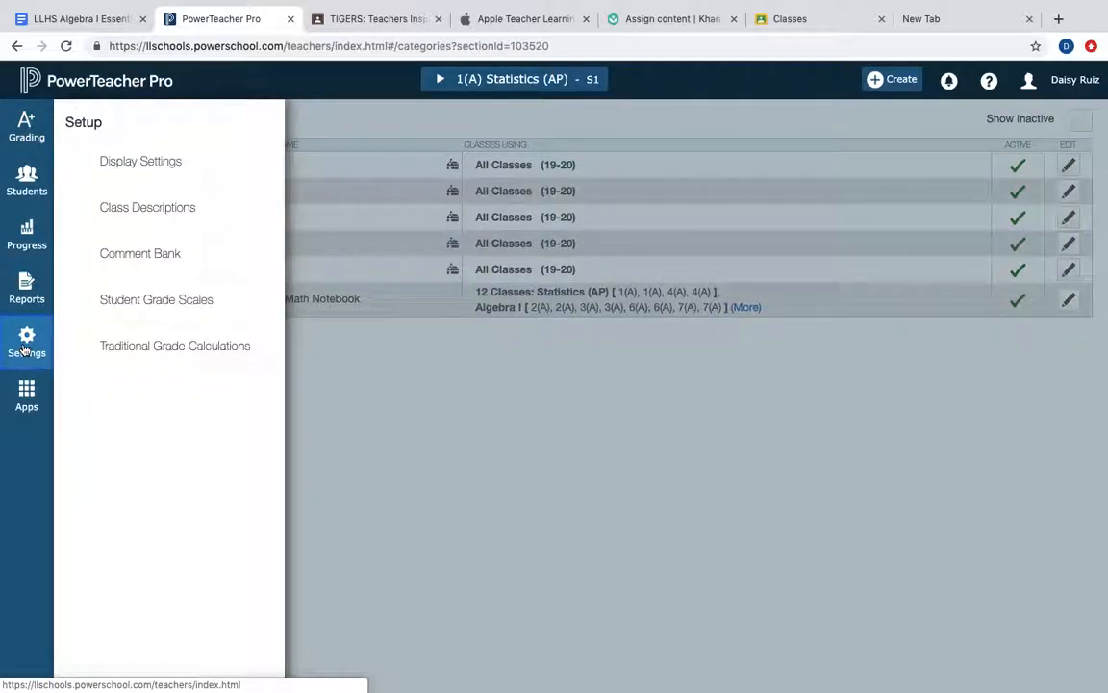
{"action": "left_click", "coordinate": [202, 347]}
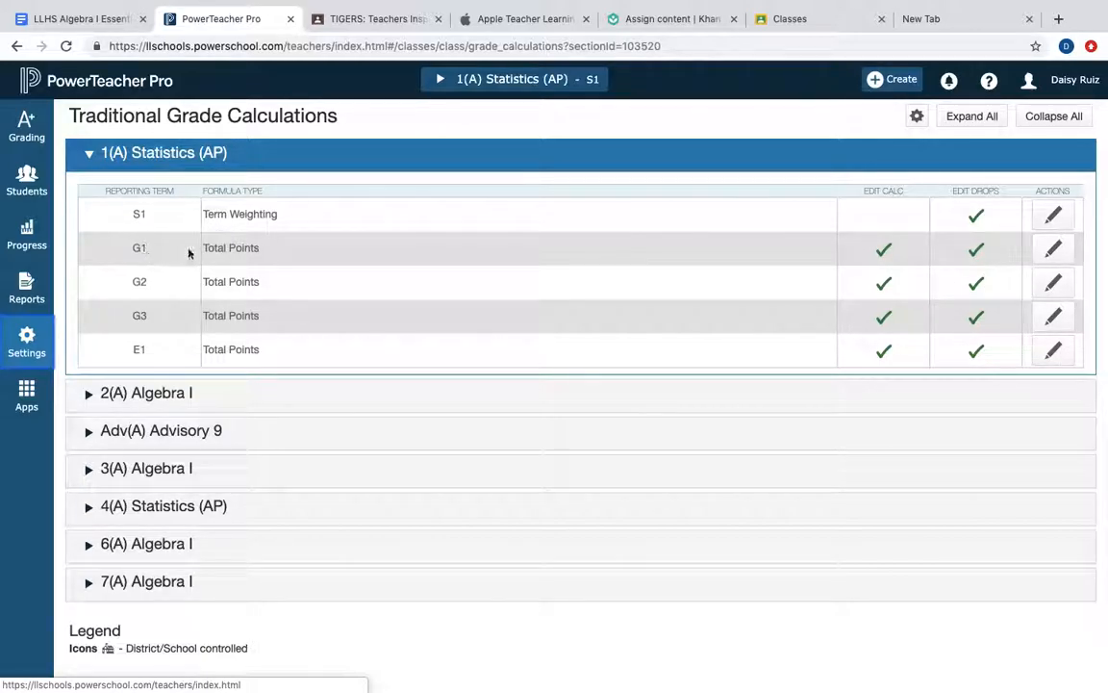
{"action": "left_click", "coordinate": [1052, 251]}
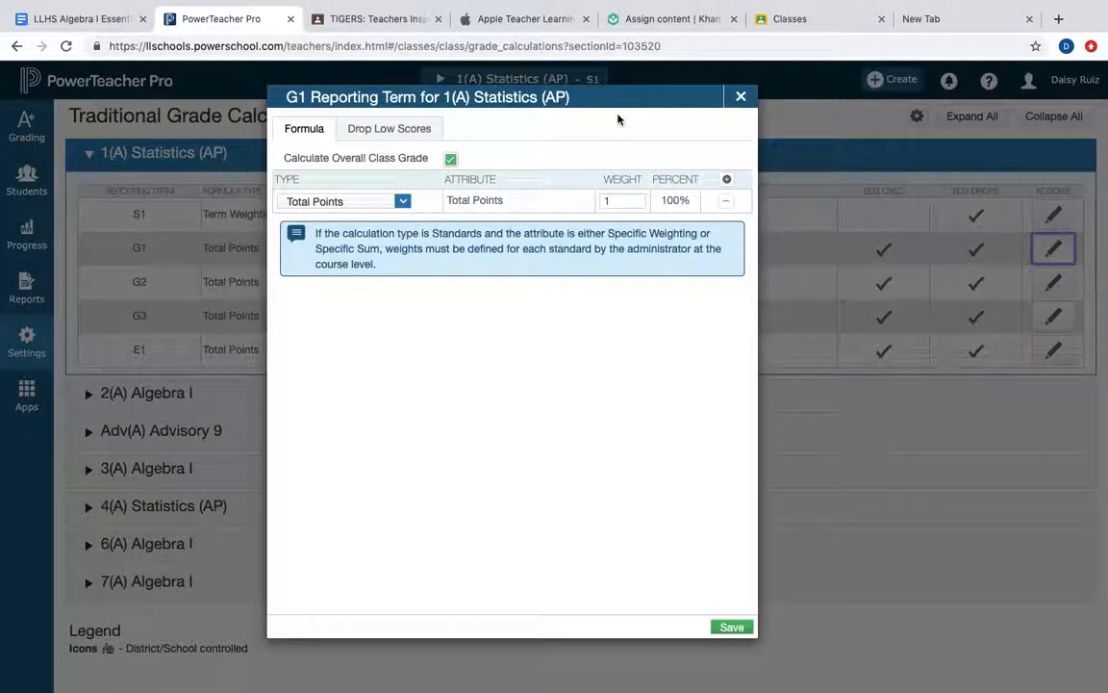
{"action": "left_click", "coordinate": [401, 202]}
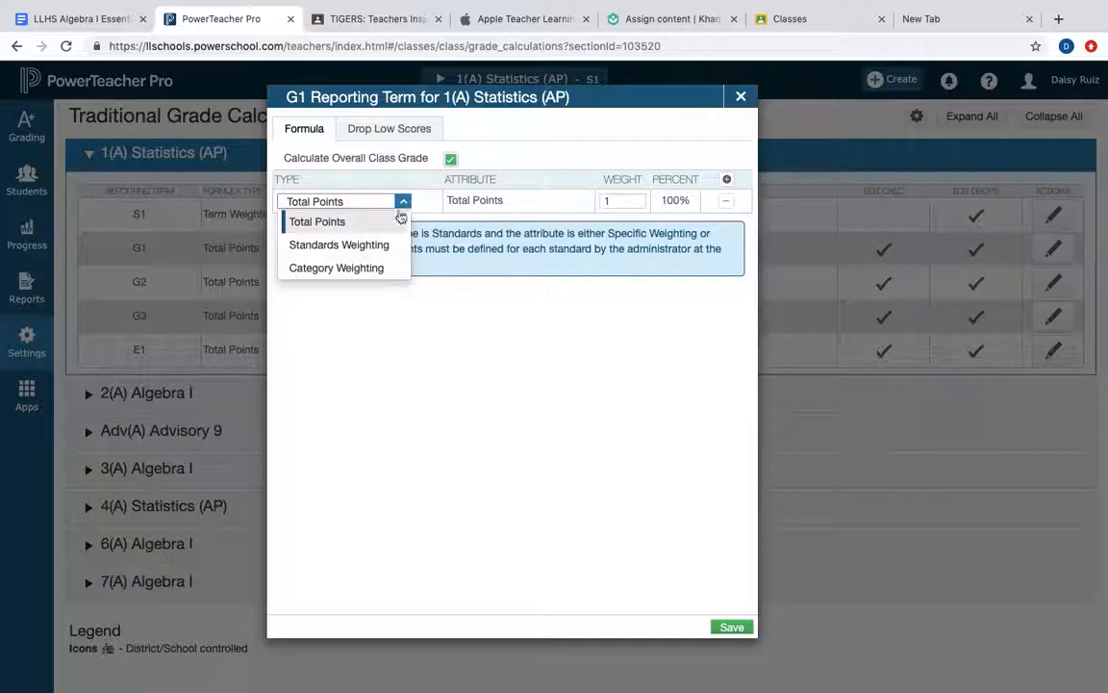
{"action": "left_click", "coordinate": [365, 268]}
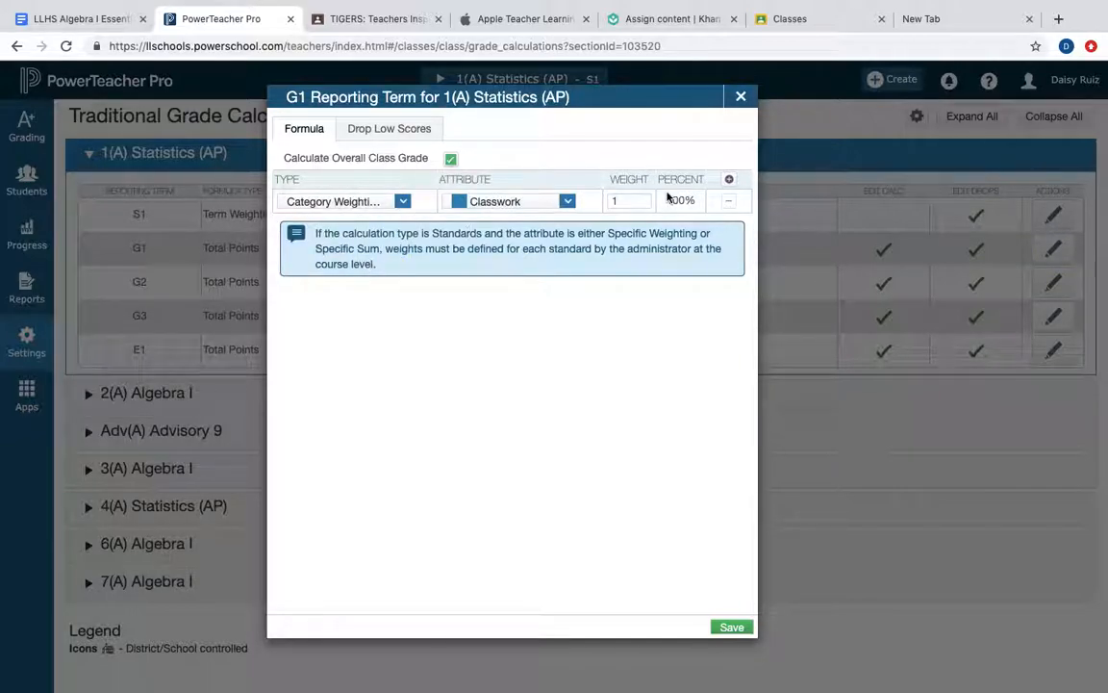
Add three more Category Weighting rows to the G1 formula, for Homework, Project and Quiz
{"action": "left_click", "coordinate": [732, 180]}
{"action": "left_click", "coordinate": [403, 225]}
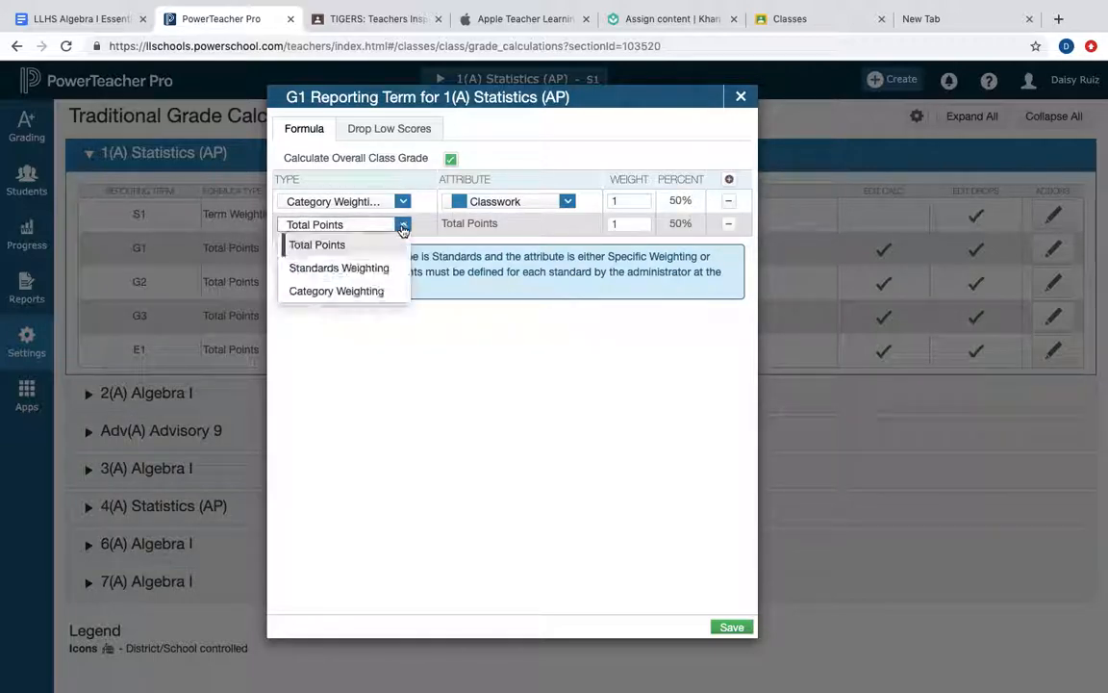
{"action": "left_click", "coordinate": [362, 294]}
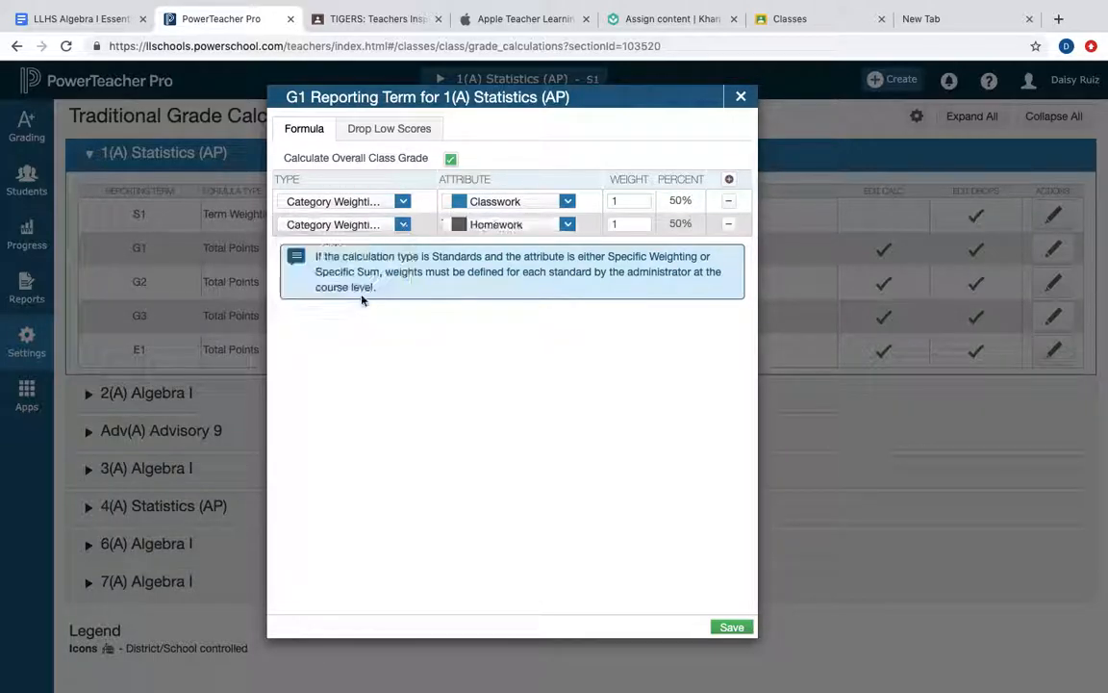
{"action": "left_click", "coordinate": [729, 180]}
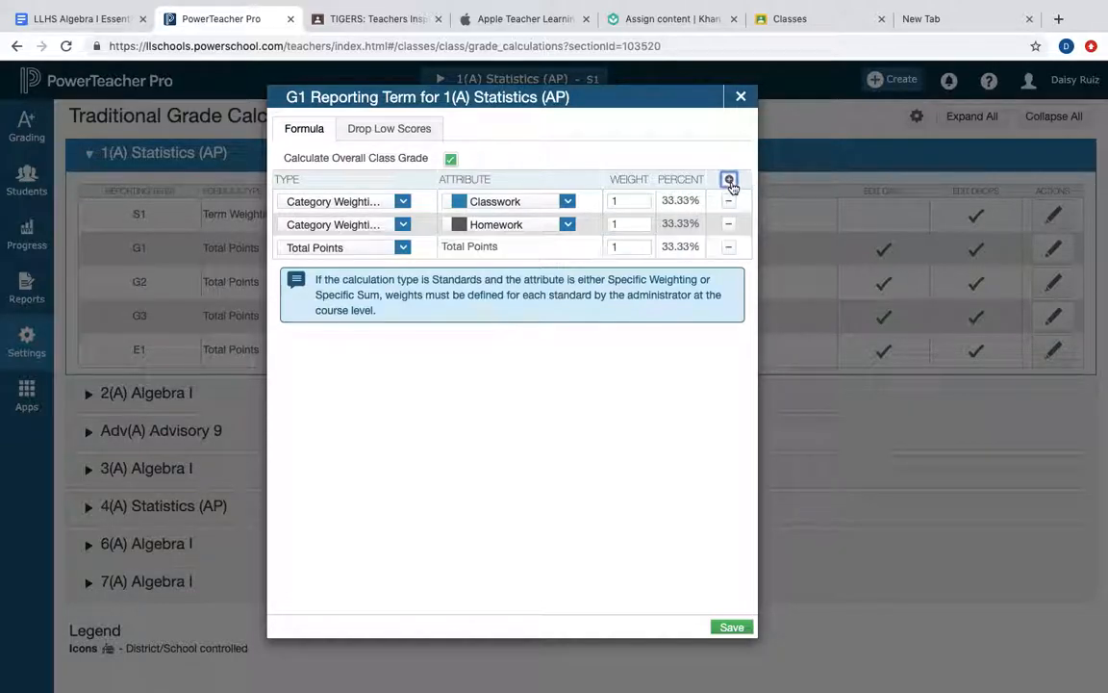
{"action": "left_click", "coordinate": [403, 248]}
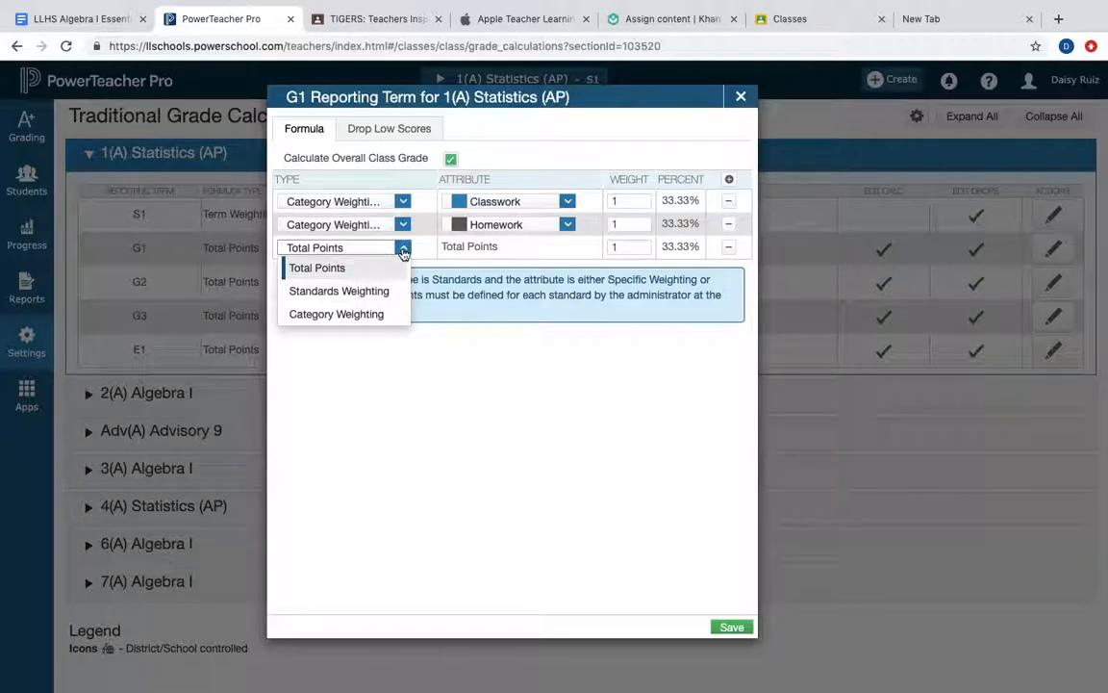
{"action": "left_click", "coordinate": [366, 316]}
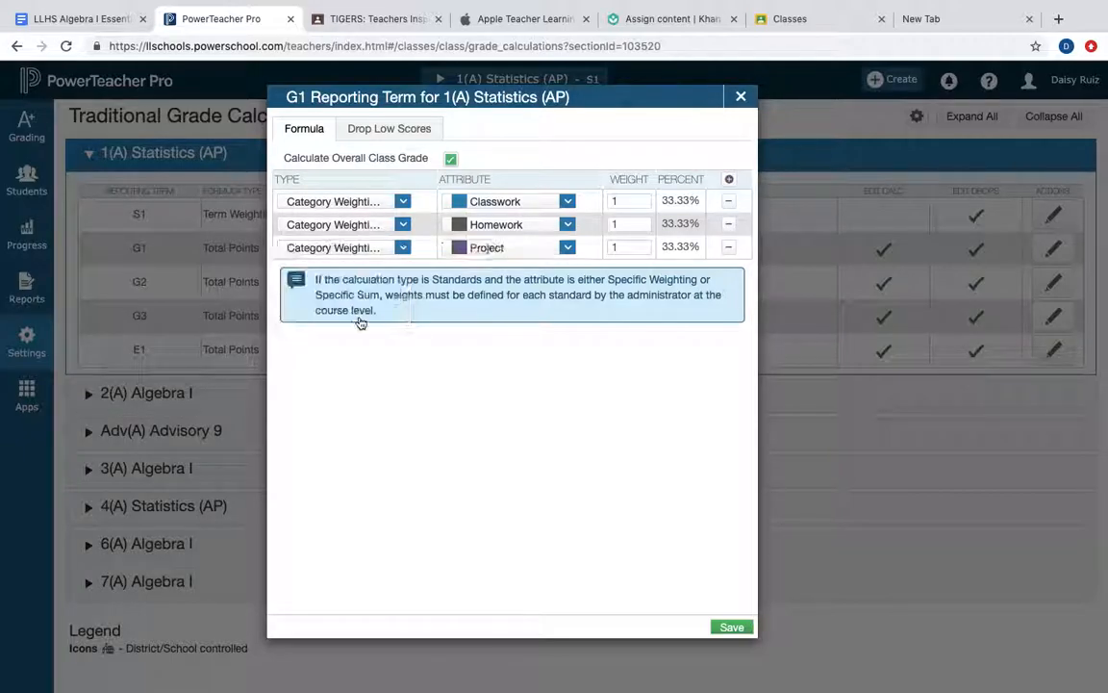
{"action": "left_click", "coordinate": [729, 181]}
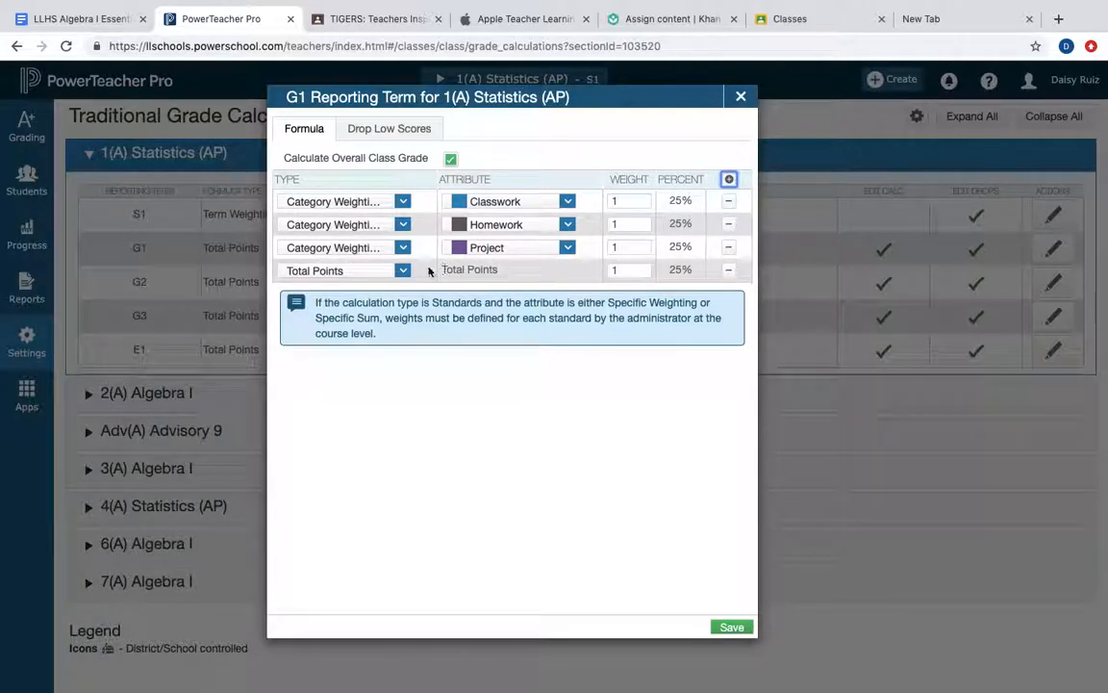
{"action": "left_click", "coordinate": [360, 270]}
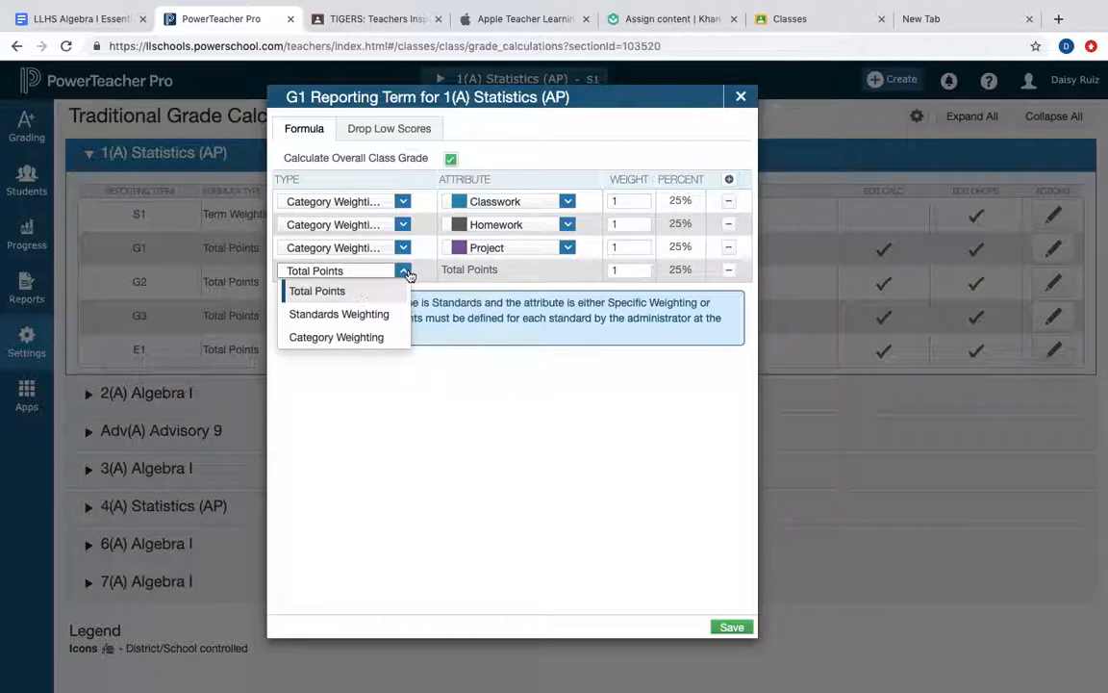
{"action": "left_click", "coordinate": [373, 336]}
Add a fifth Category Weighting row to the G1 formula, for Test
{"action": "left_click", "coordinate": [731, 181]}
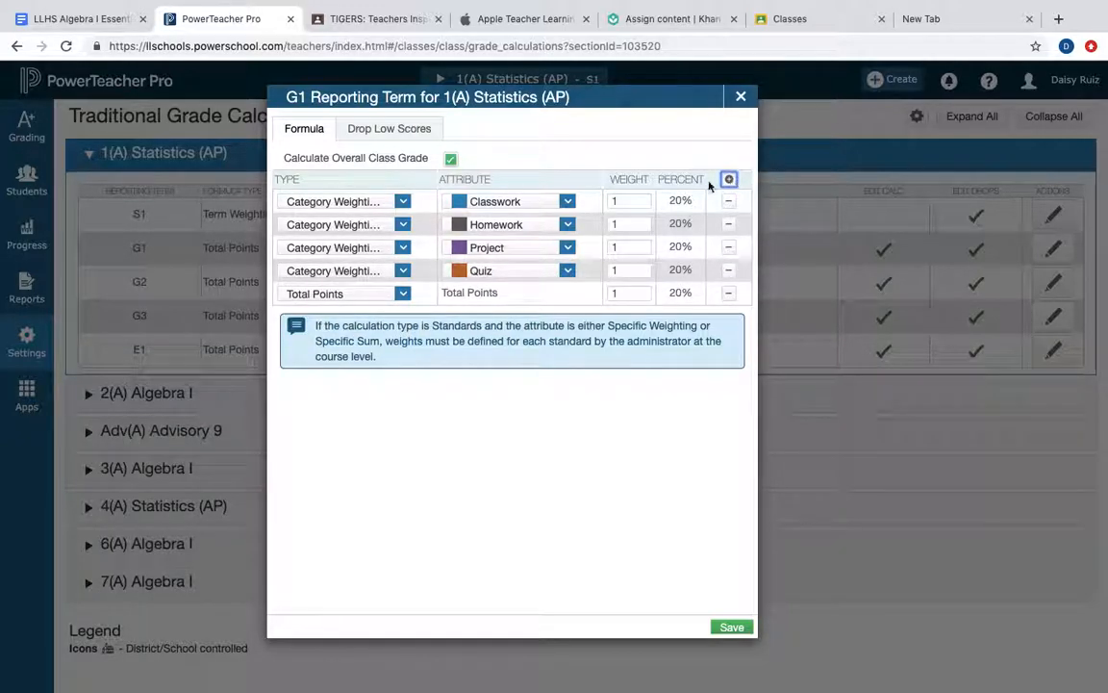
{"action": "left_click", "coordinate": [403, 296]}
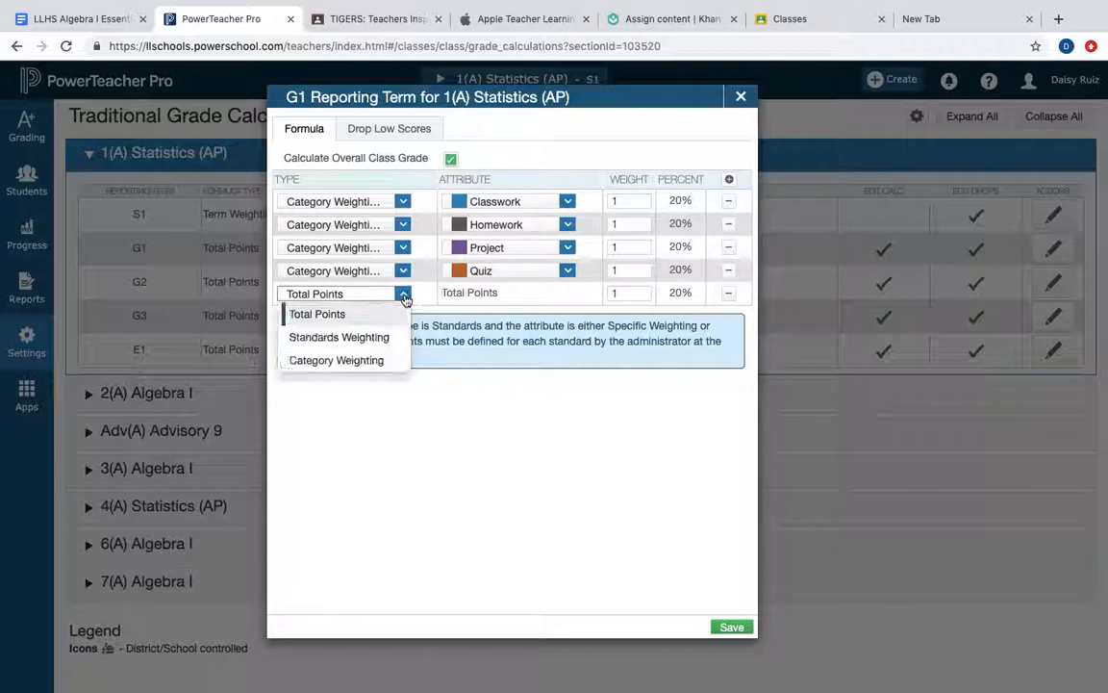
{"action": "left_click", "coordinate": [375, 361]}
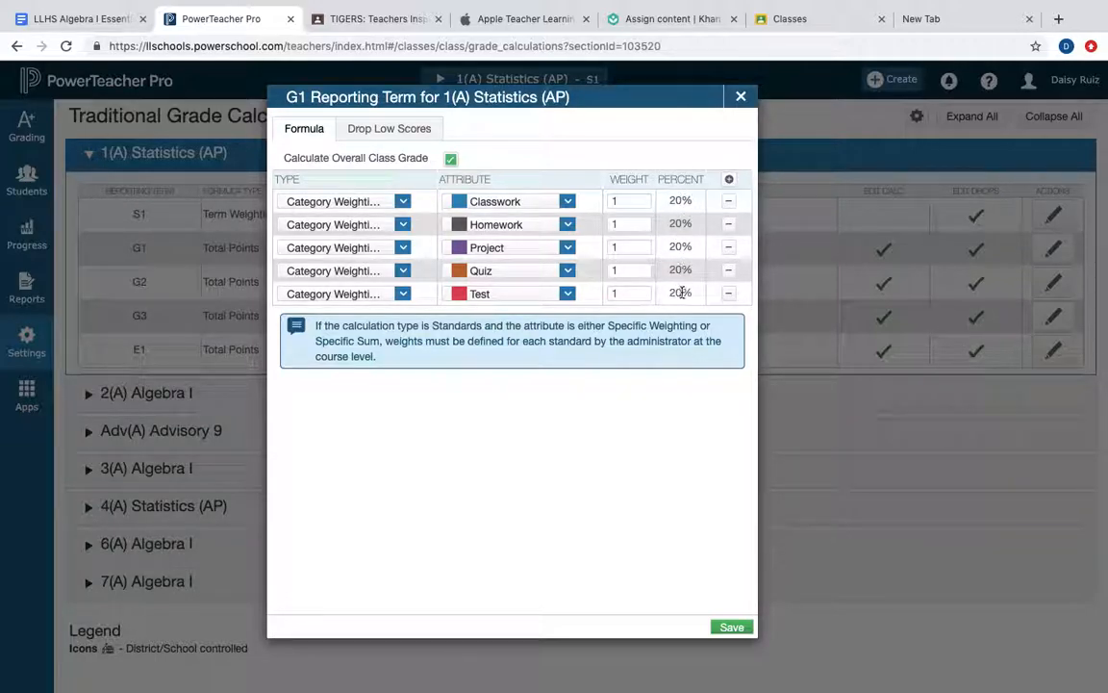
Set the Classwork weight to 15 and the Homework weight to 15
{"action": "left_click", "coordinate": [642, 200]}
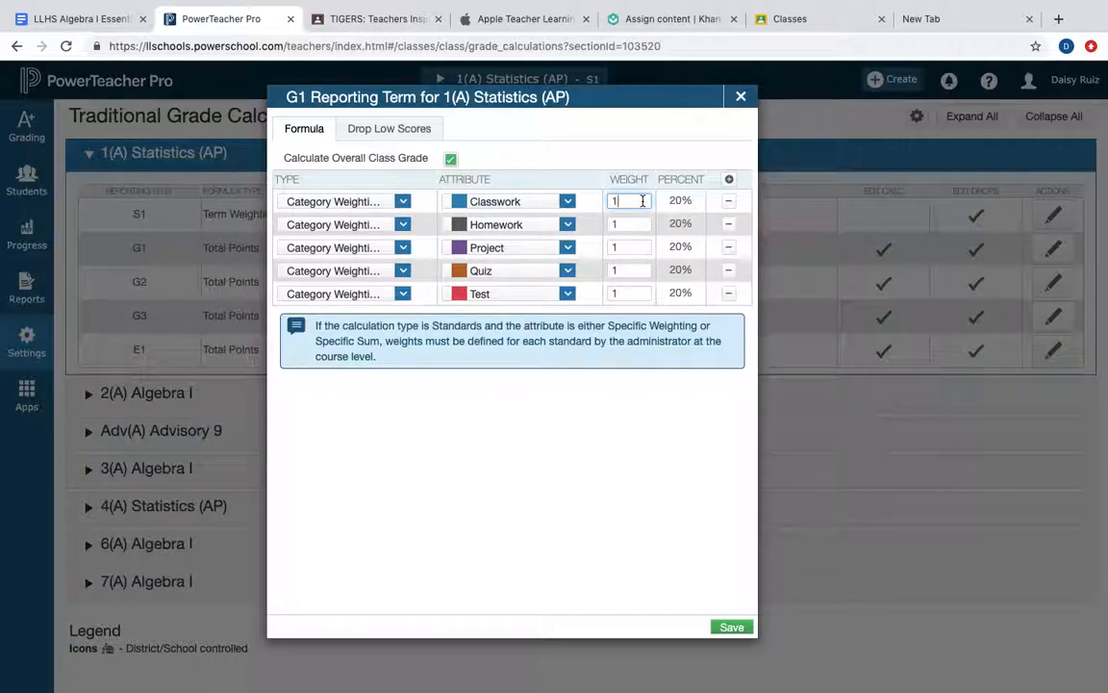
{"action": "type", "text": "5"}
{"action": "key", "text": "Tab"}
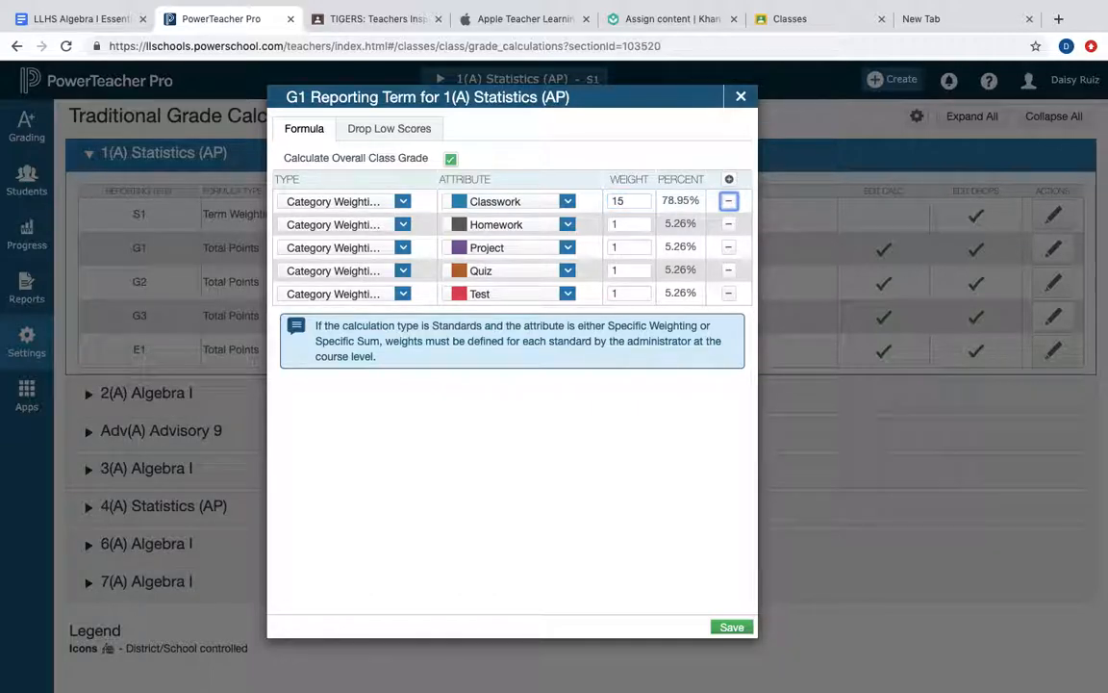
{"action": "left_click", "coordinate": [628, 199]}
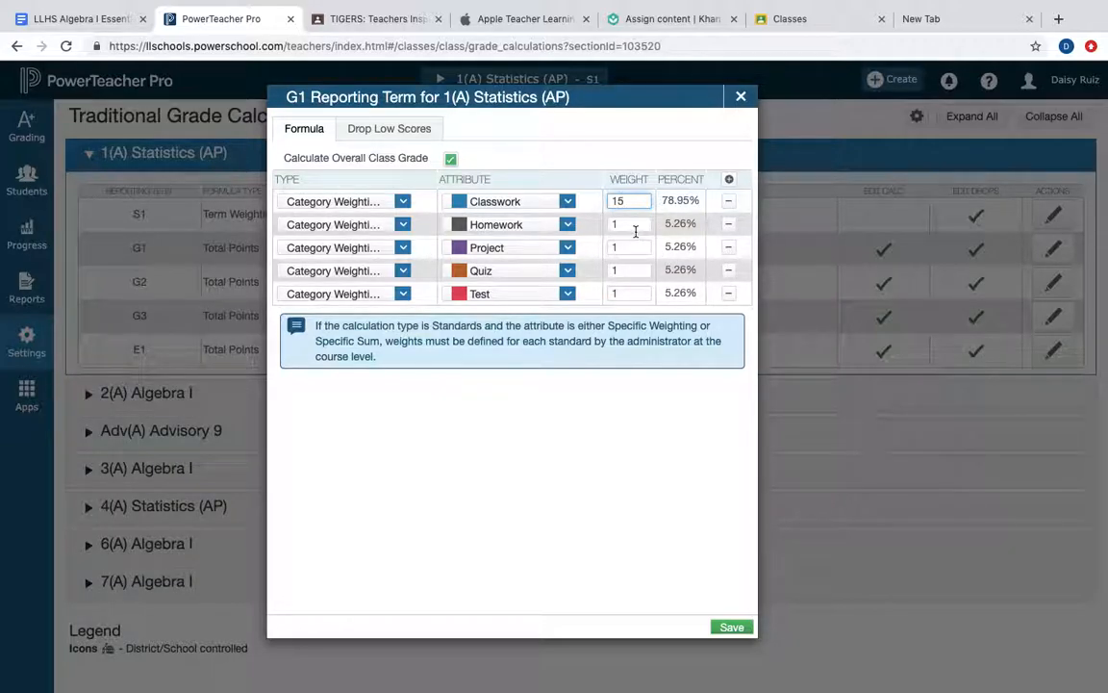
{"action": "left_click", "coordinate": [635, 231]}
{"action": "type", "text": "5"}
Change the Project row's category to Interactive Math Notebook
{"action": "left_click", "coordinate": [628, 247]}
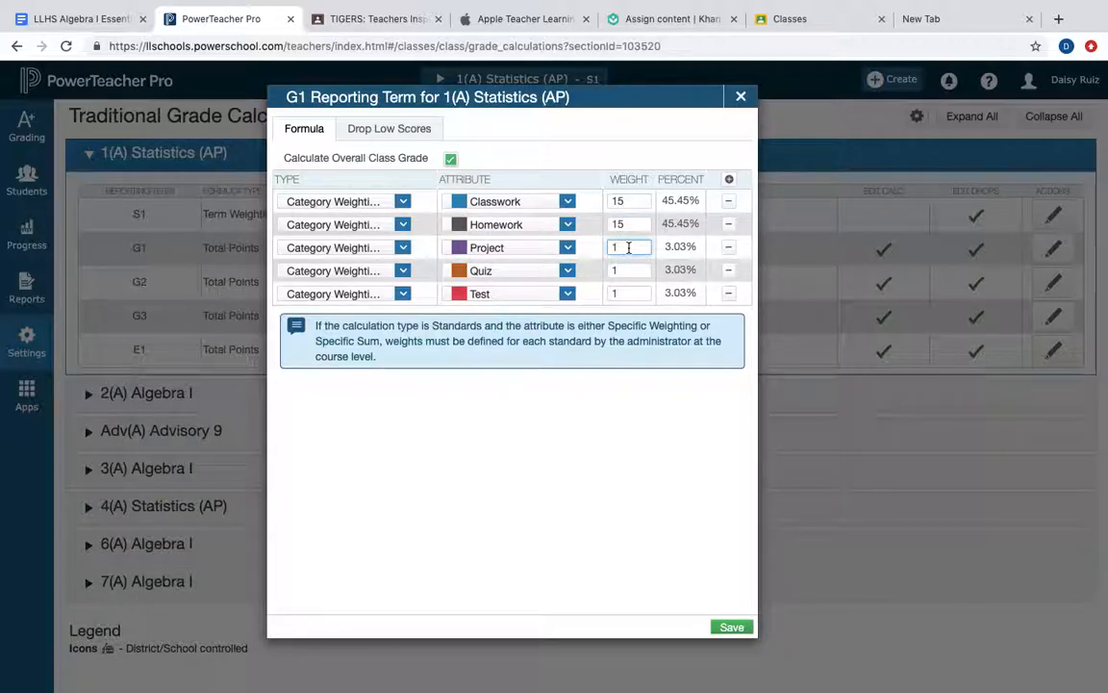
{"action": "left_click", "coordinate": [566, 247]}
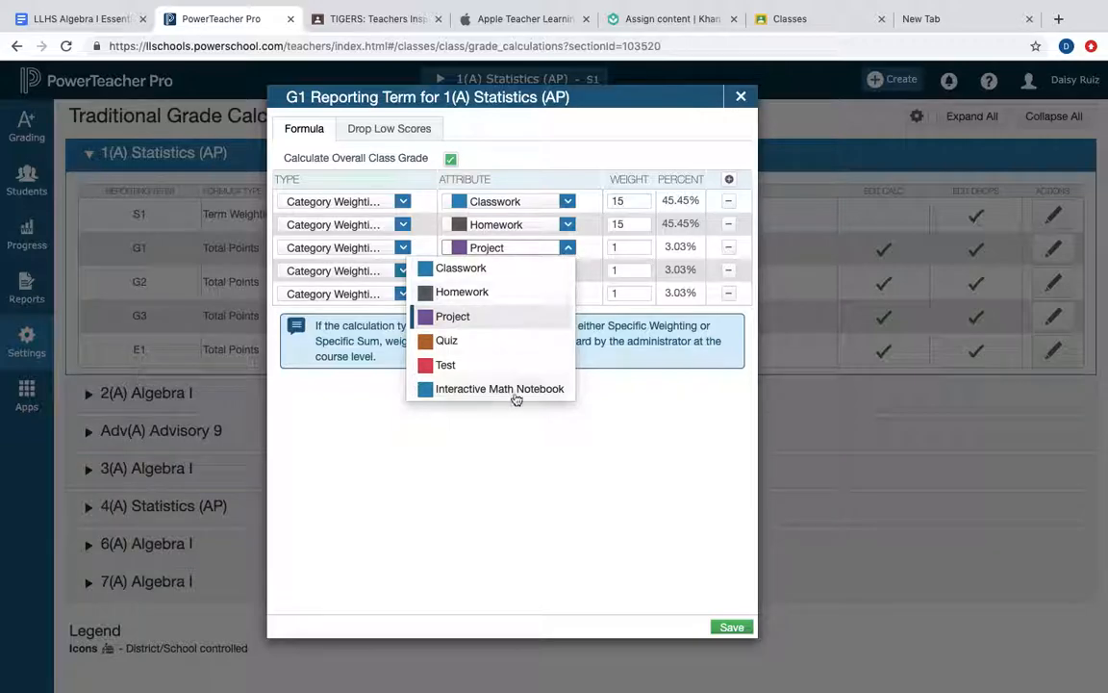
{"action": "left_click", "coordinate": [515, 397]}
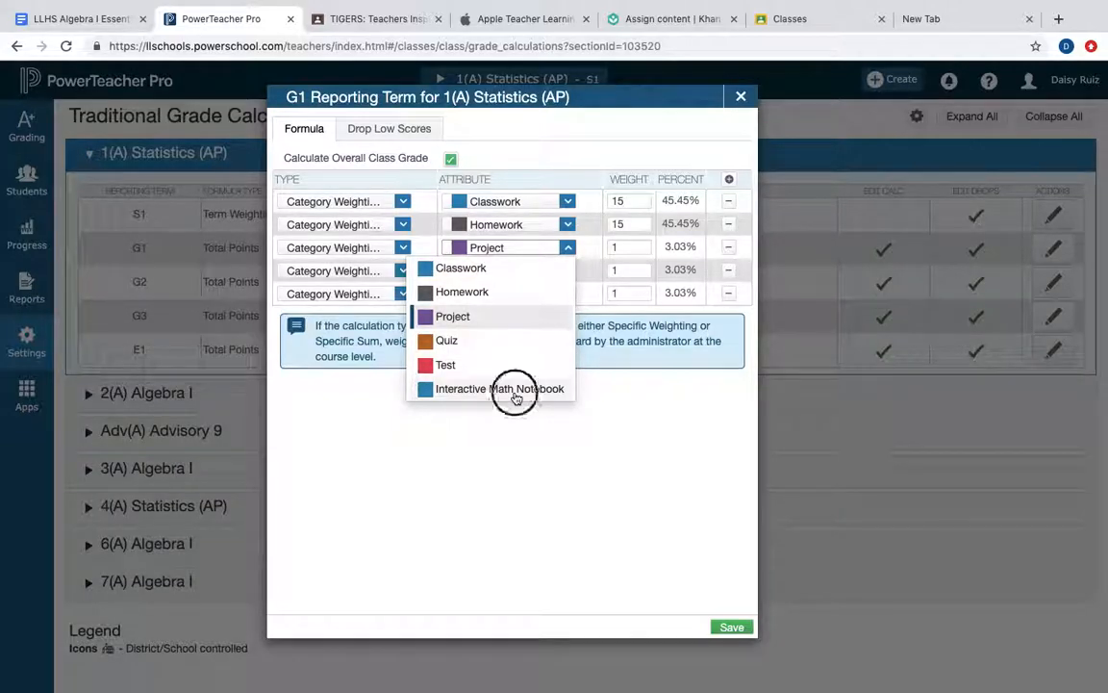
{"action": "left_click", "coordinate": [635, 248]}
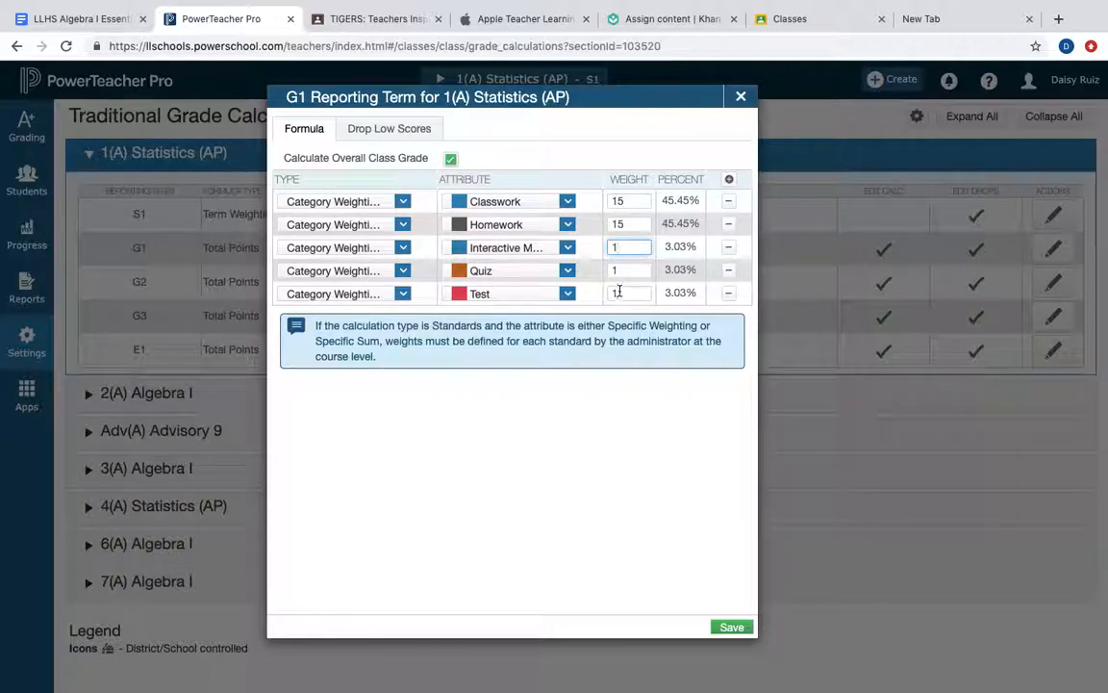
Set the Test weight to 30 and the Quiz weight to 30
{"action": "left_click", "coordinate": [623, 293]}
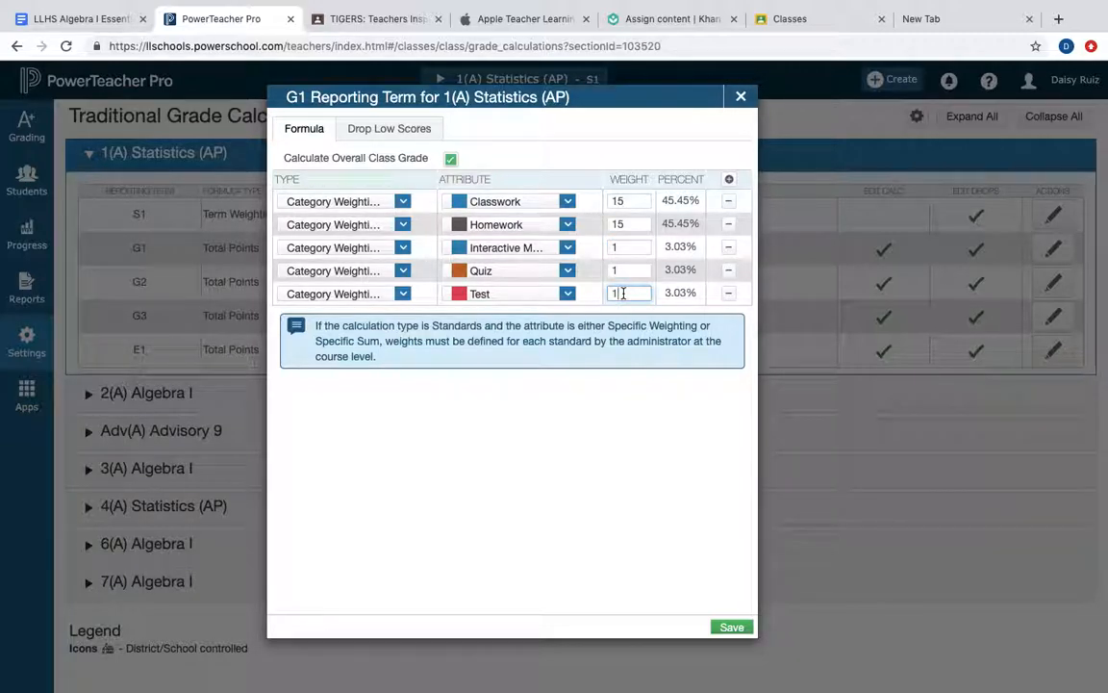
{"action": "key", "text": "BackSpace"}
{"action": "type", "text": "30"}
{"action": "left_click", "coordinate": [633, 274]}
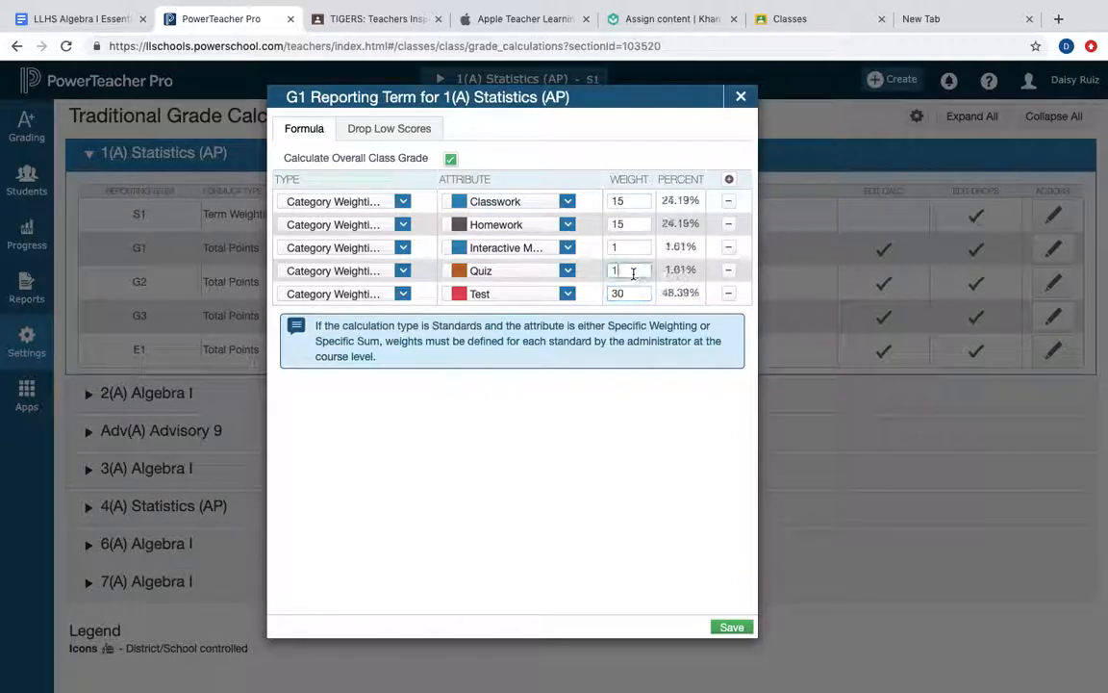
{"action": "key", "text": "BackSpace"}
{"action": "type", "text": "30"}
Set the Quiz and Interactive Math Notebook weights to 20 each and save the G1 formula
{"action": "left_click", "coordinate": [637, 249]}
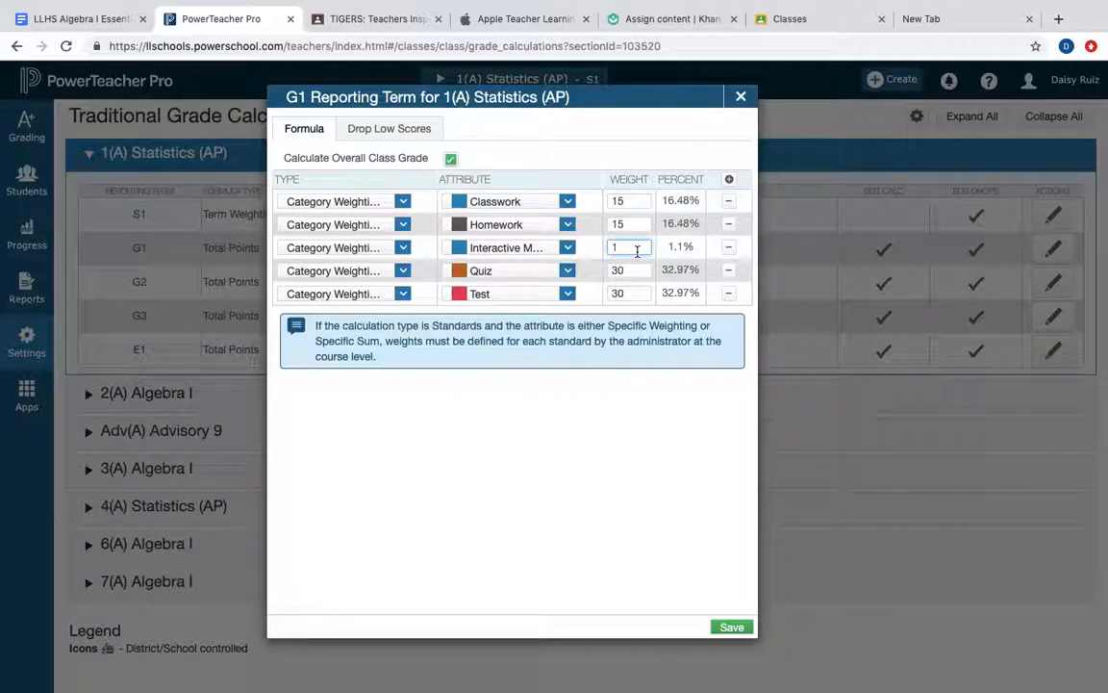
{"action": "left_click", "coordinate": [620, 270]}
{"action": "key", "text": "BackSpace"}
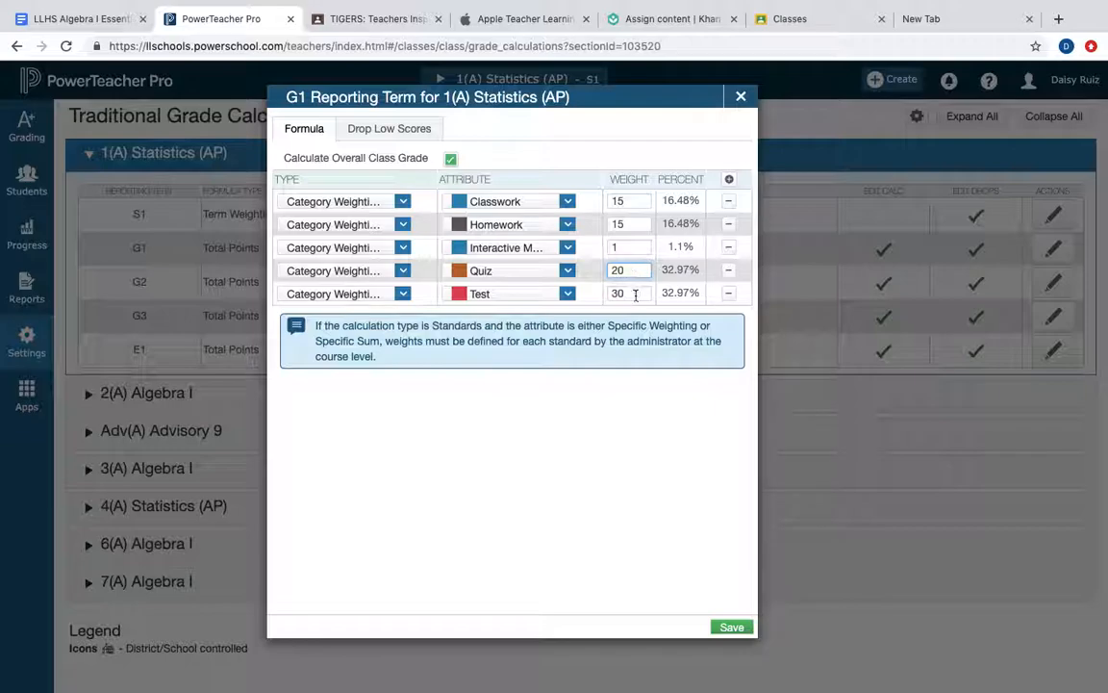
{"action": "type", "text": "2"}
{"action": "left_click", "coordinate": [632, 248]}
{"action": "key", "text": "BackSpace"}
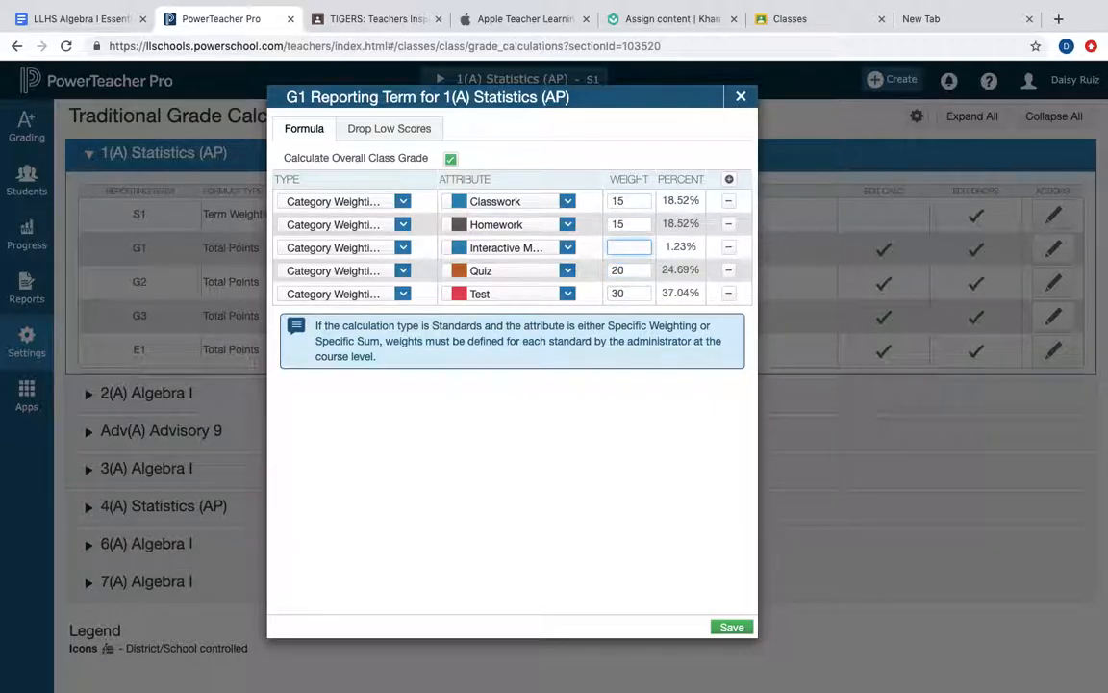
{"action": "left_click", "coordinate": [635, 270]}
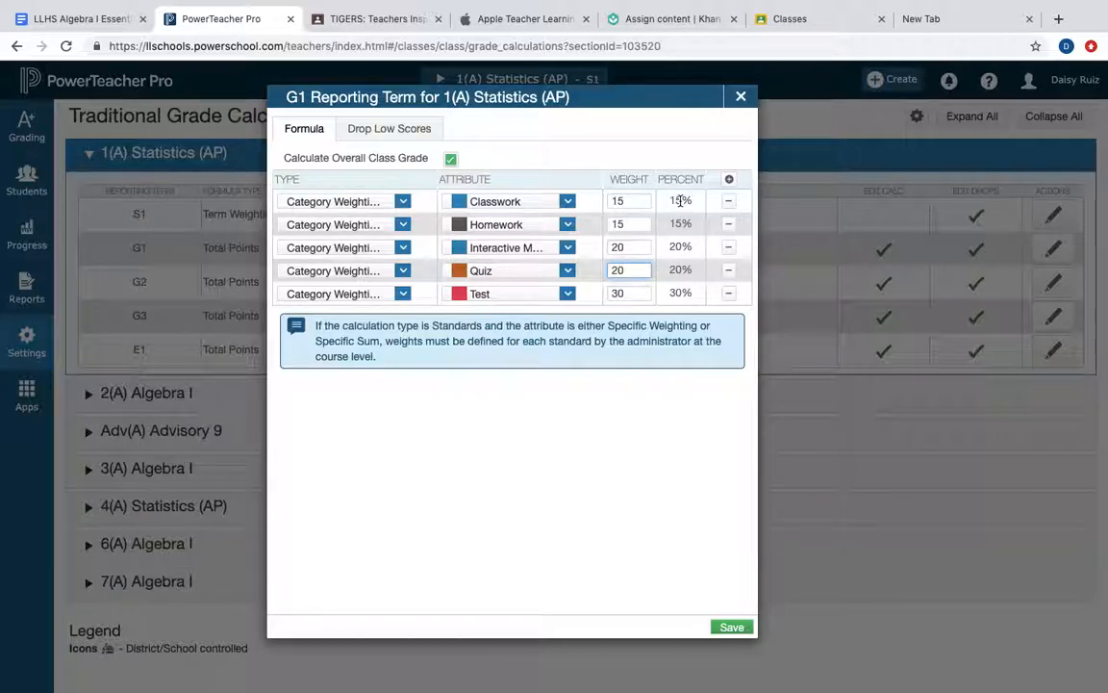
{"action": "left_click", "coordinate": [733, 626]}
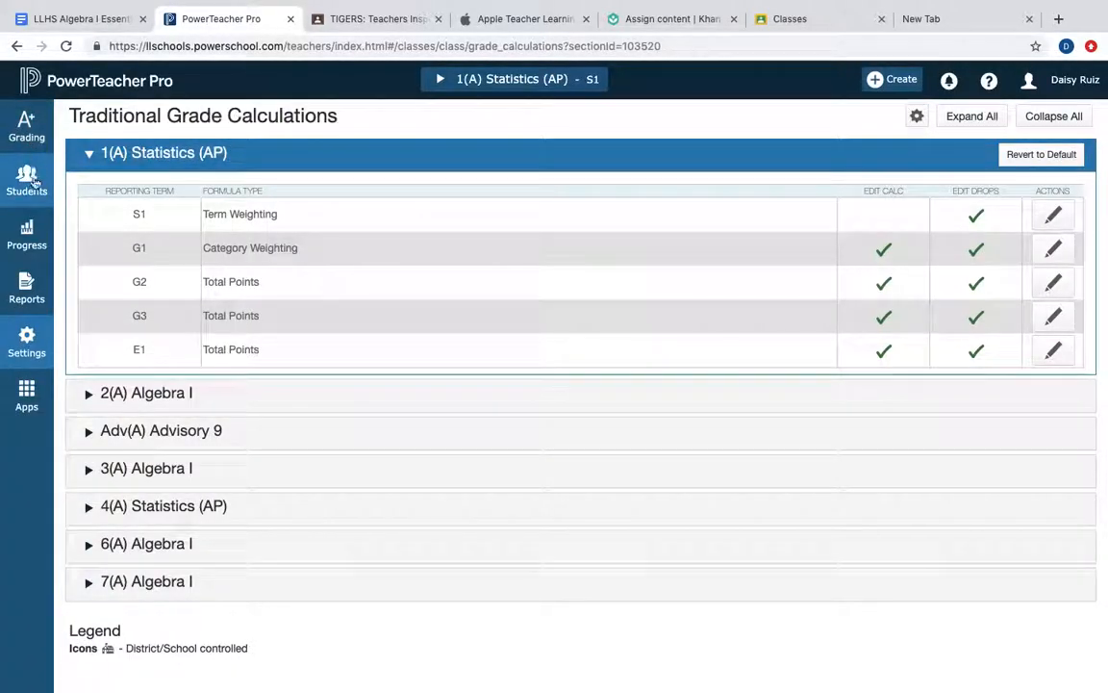
Start a new assignment for 1(A) Statistics (AP) named "Really Important Notebook Check"
{"action": "left_click", "coordinate": [27, 123]}
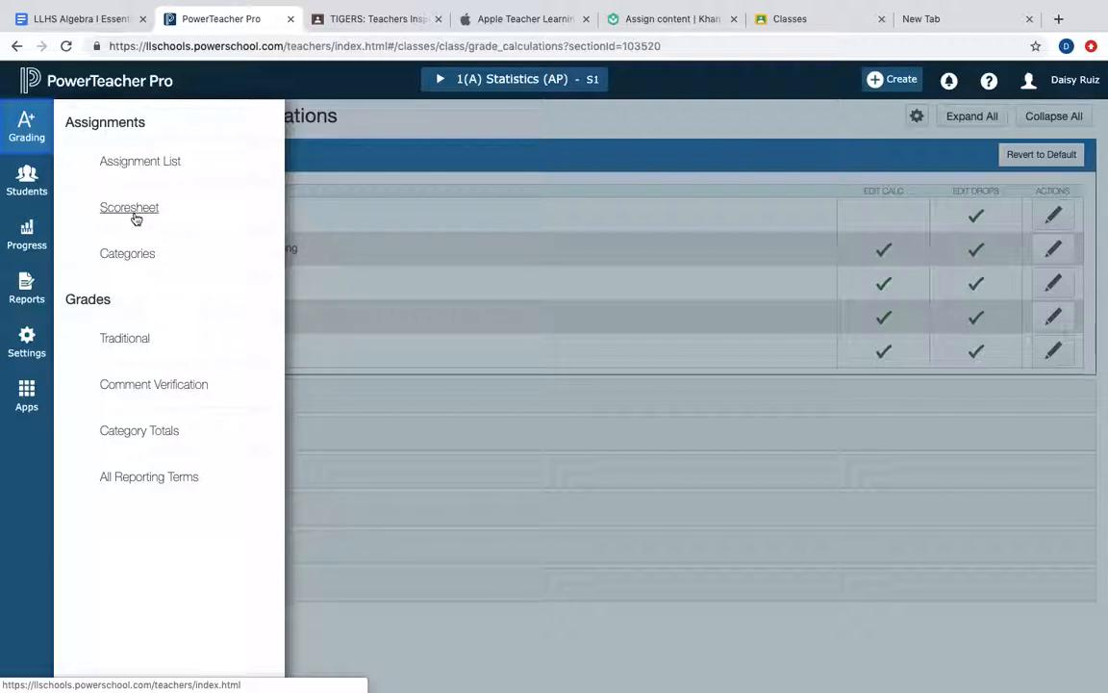
{"action": "left_click", "coordinate": [907, 82]}
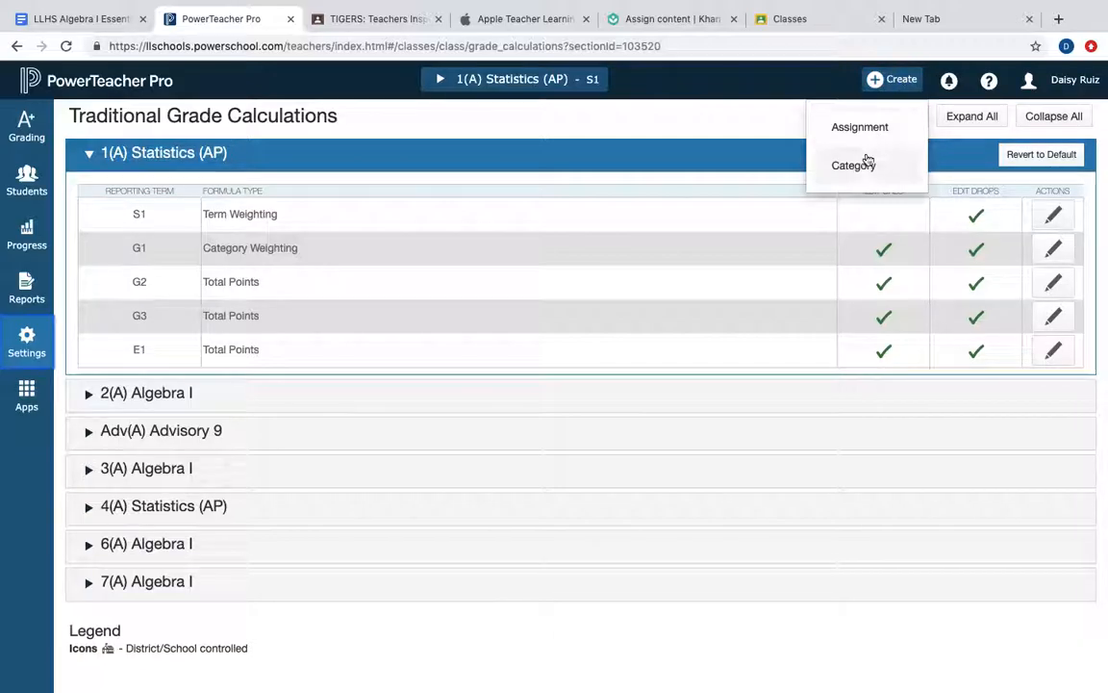
{"action": "left_click", "coordinate": [855, 125]}
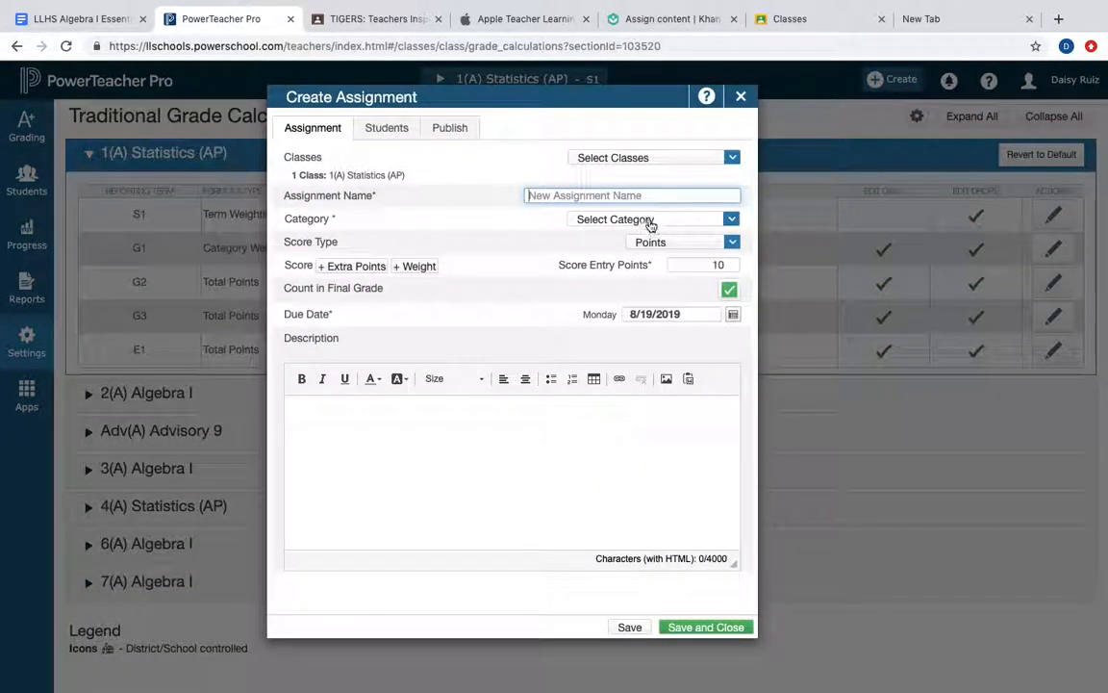
{"action": "left_click", "coordinate": [650, 222]}
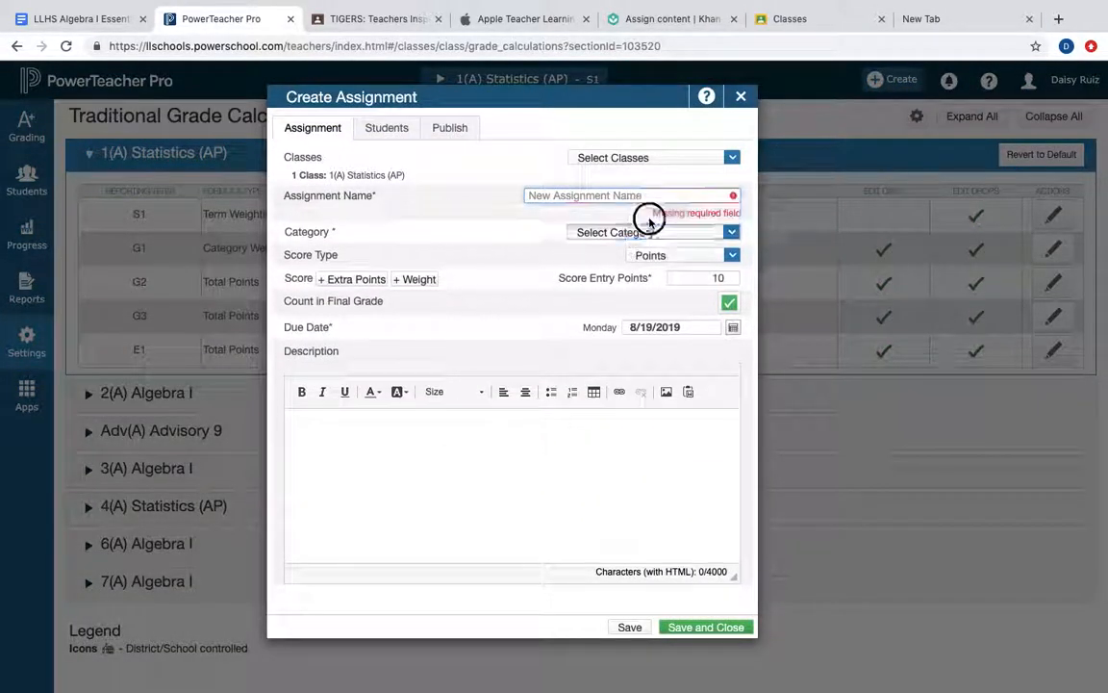
{"action": "left_click", "coordinate": [639, 196]}
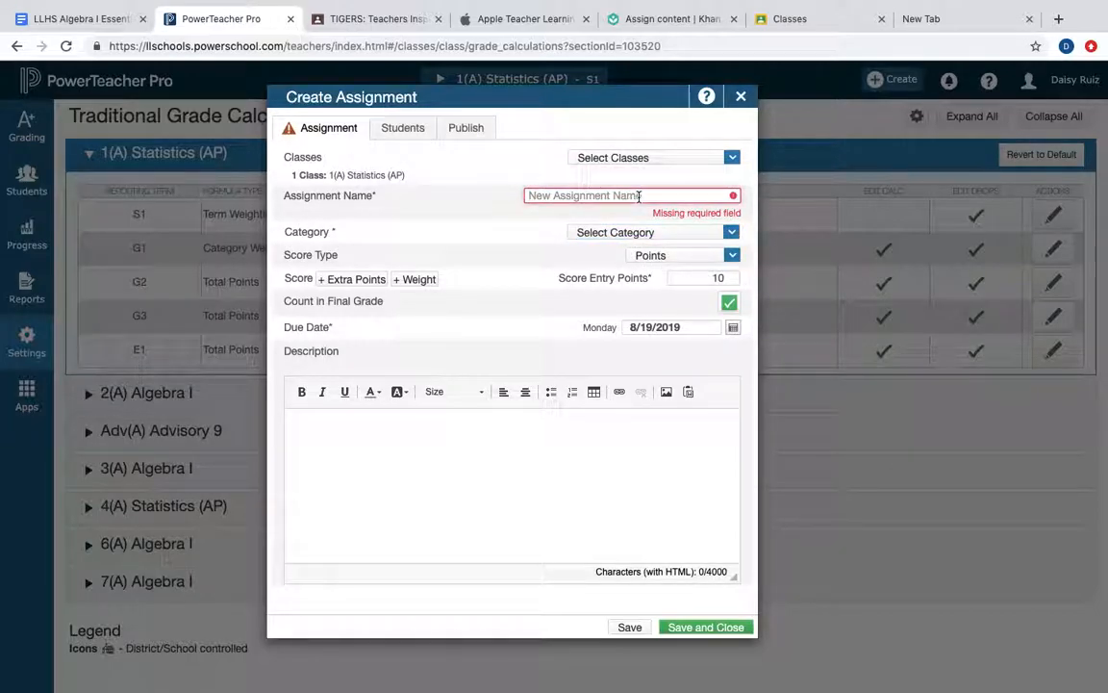
{"action": "type", "text": "Really Important Notebook Check"}
Enter "First two week's worth of notes. See Canvas for details." as the assignment's description
{"action": "left_click", "coordinate": [452, 490]}
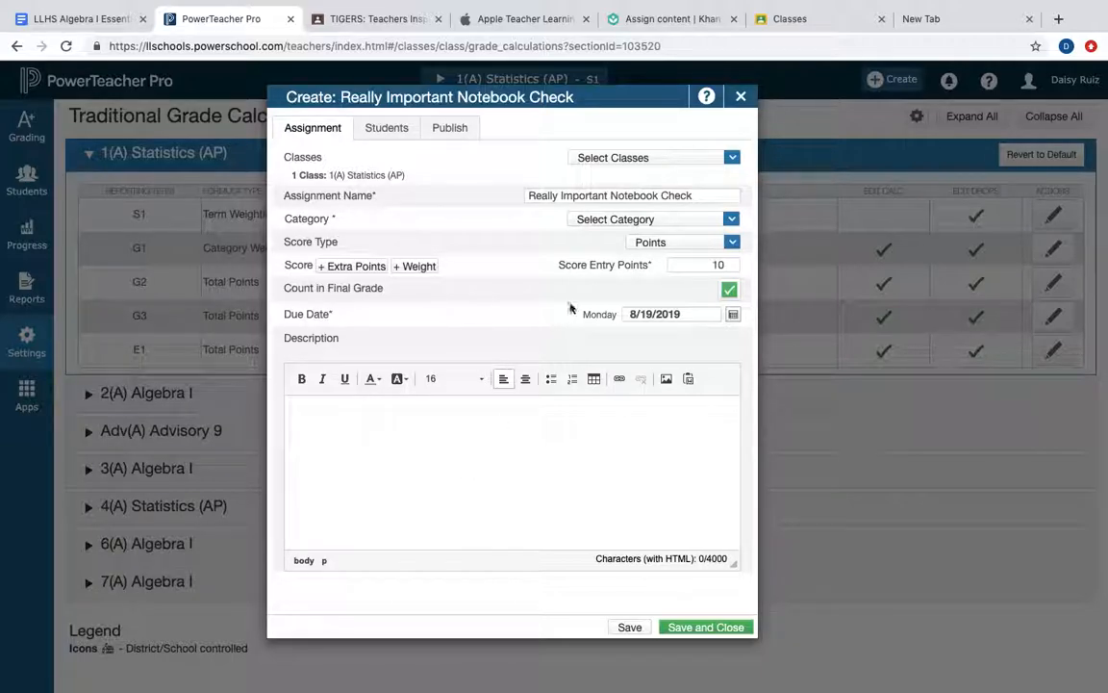
{"action": "left_click", "coordinate": [647, 221]}
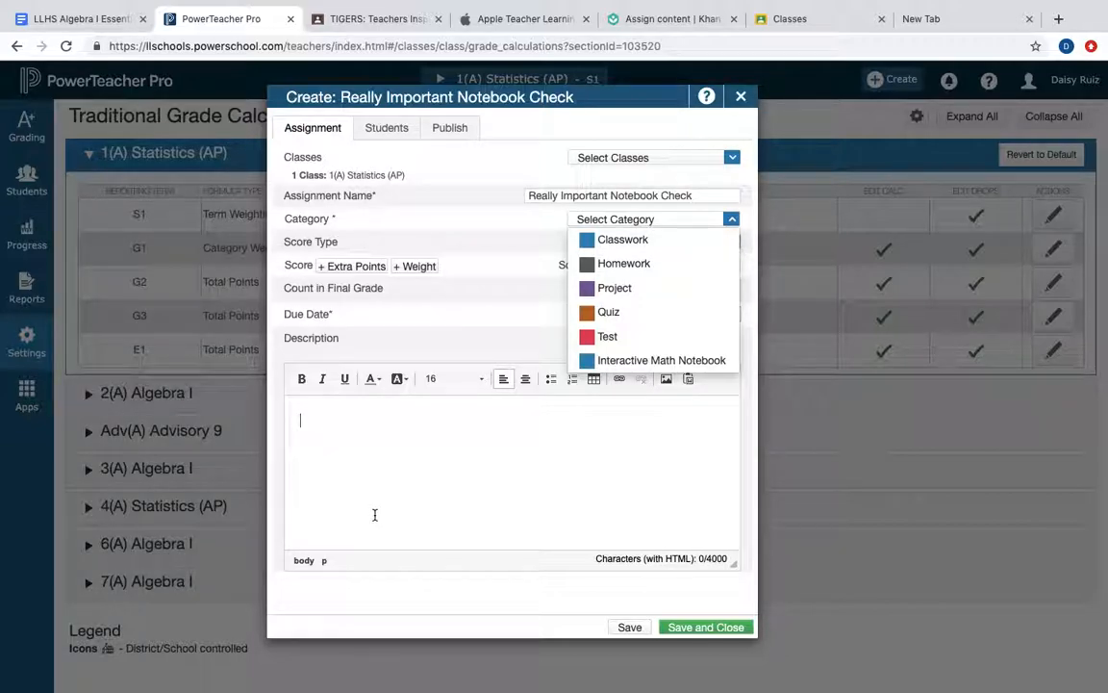
{"action": "type", "text": "First "}
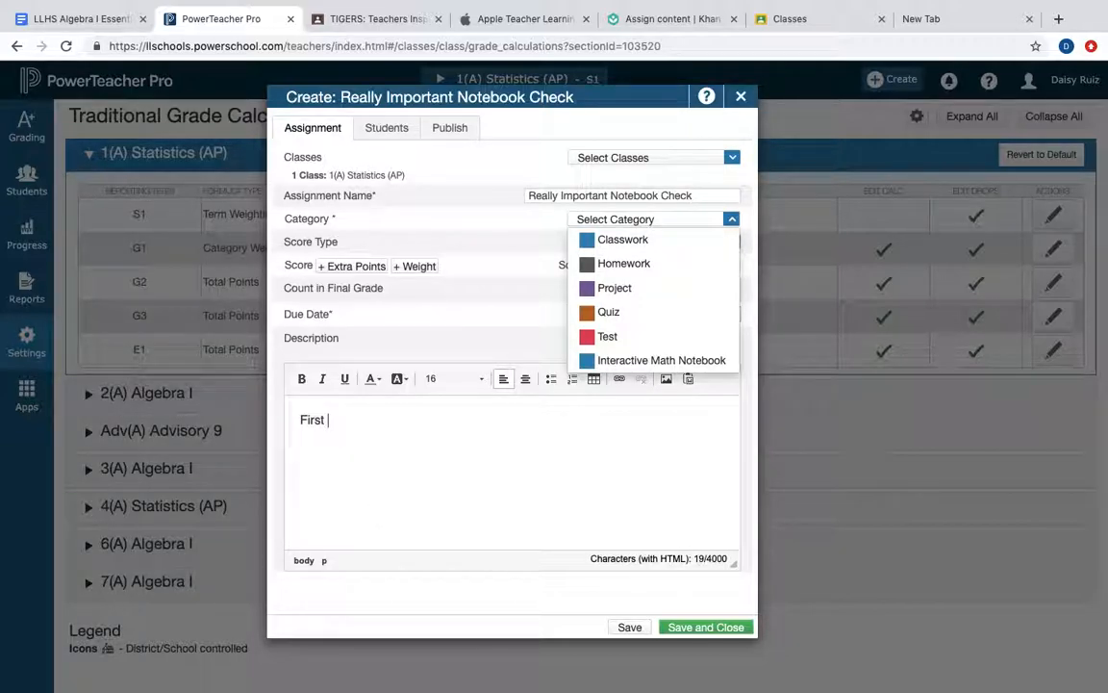
{"action": "type", "text": "two week's workth of "}
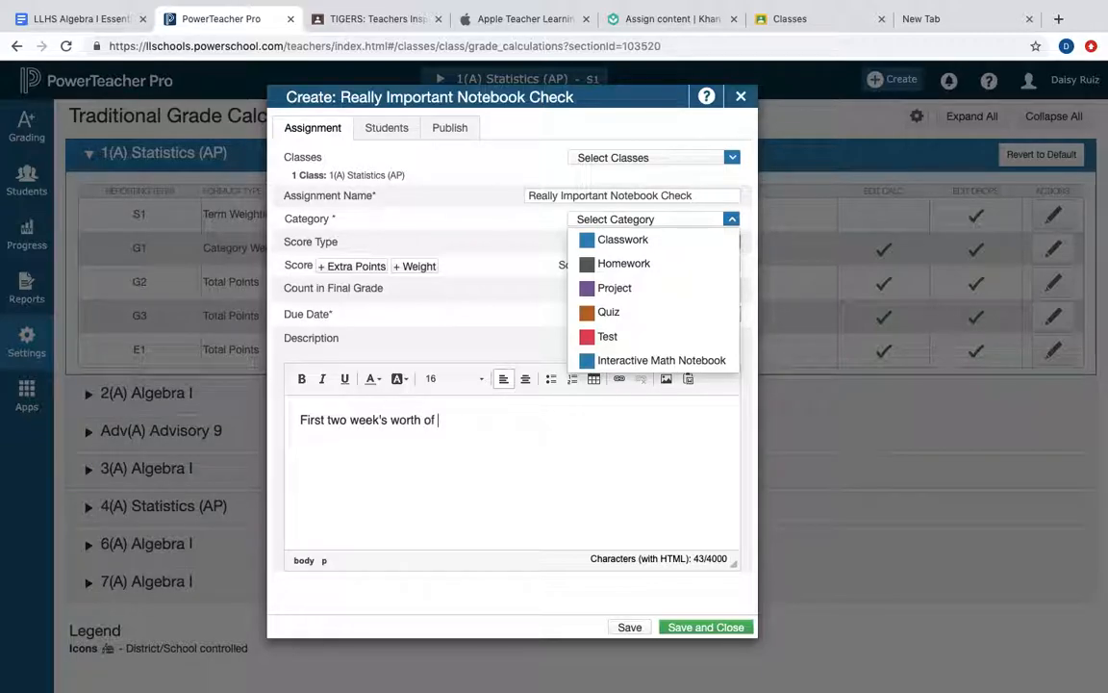
{"action": "type", "text": "notes. Se"}
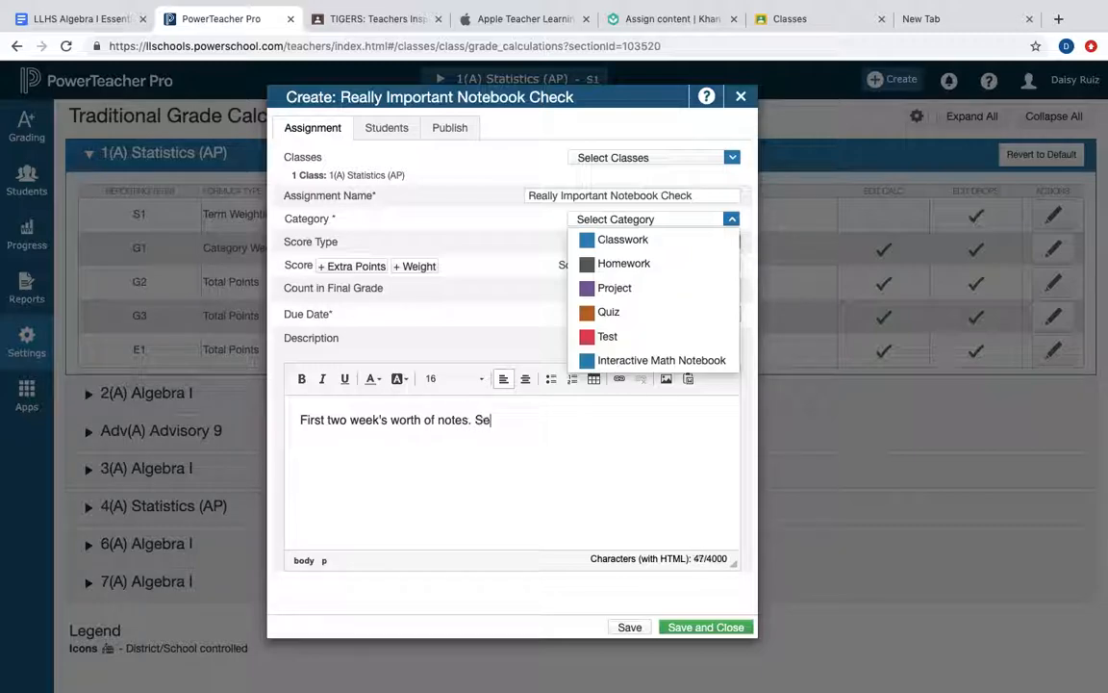
{"action": "type", "text": "e Canvas for details."}
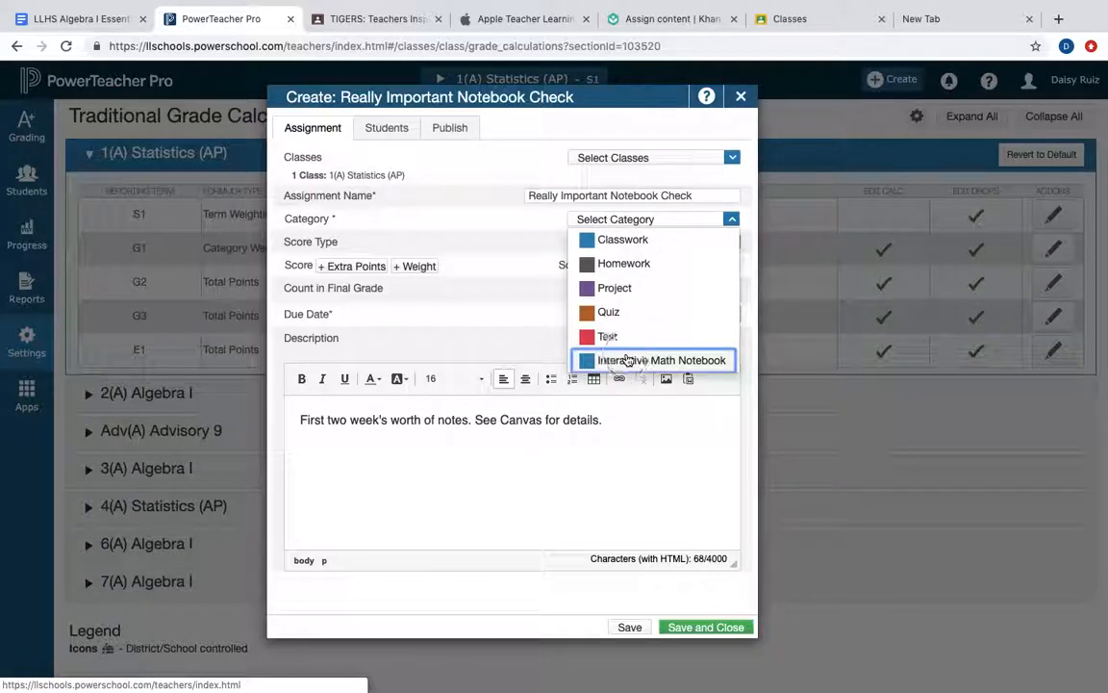
Put the assignment in the Interactive Math Notebook category and keep Points as its score type
{"action": "left_click", "coordinate": [628, 360]}
{"action": "left_click", "coordinate": [671, 244]}
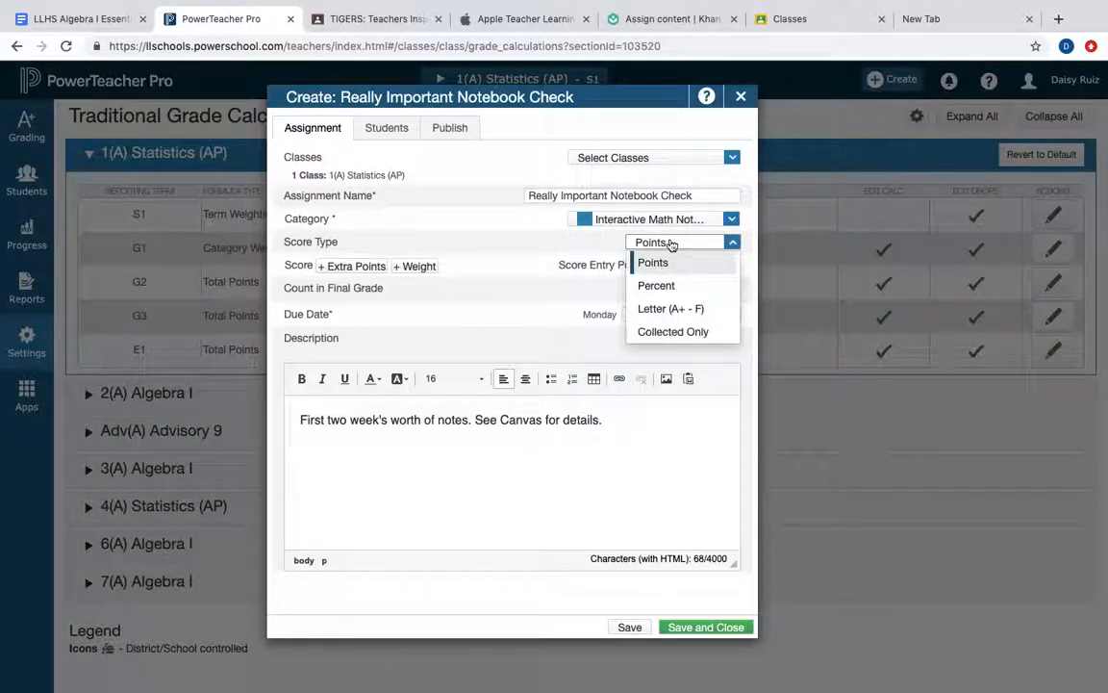
{"action": "left_click", "coordinate": [672, 244]}
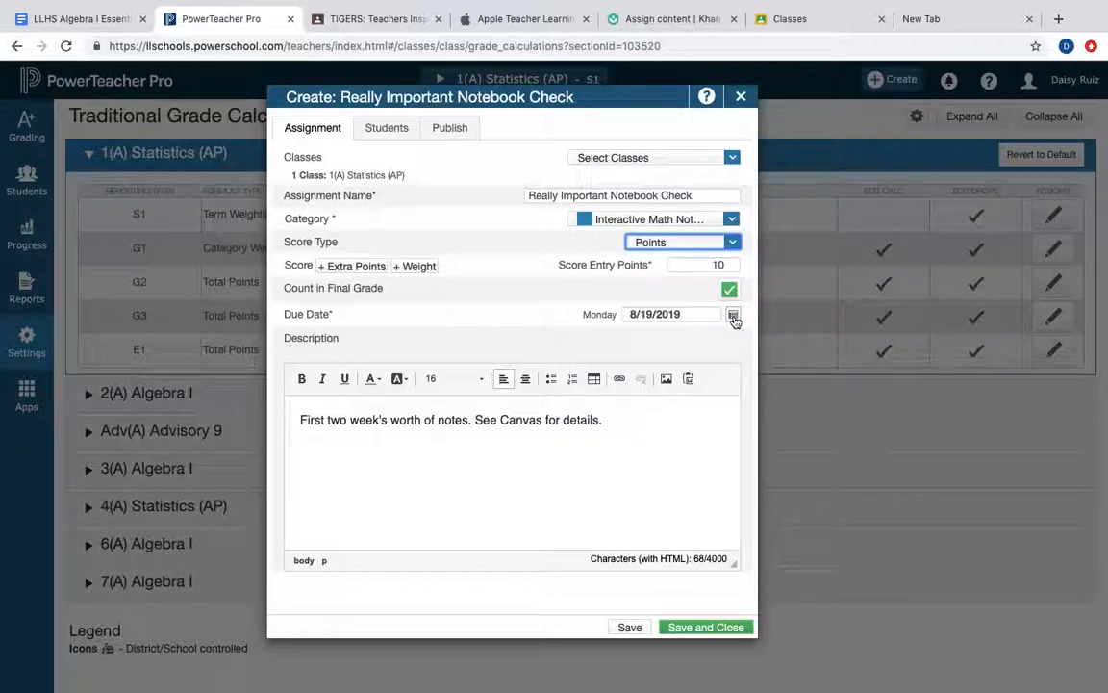
View the due date calendar, then close the new assignment and discard its unsaved changes
{"action": "left_click", "coordinate": [660, 315]}
{"action": "left_click", "coordinate": [556, 489]}
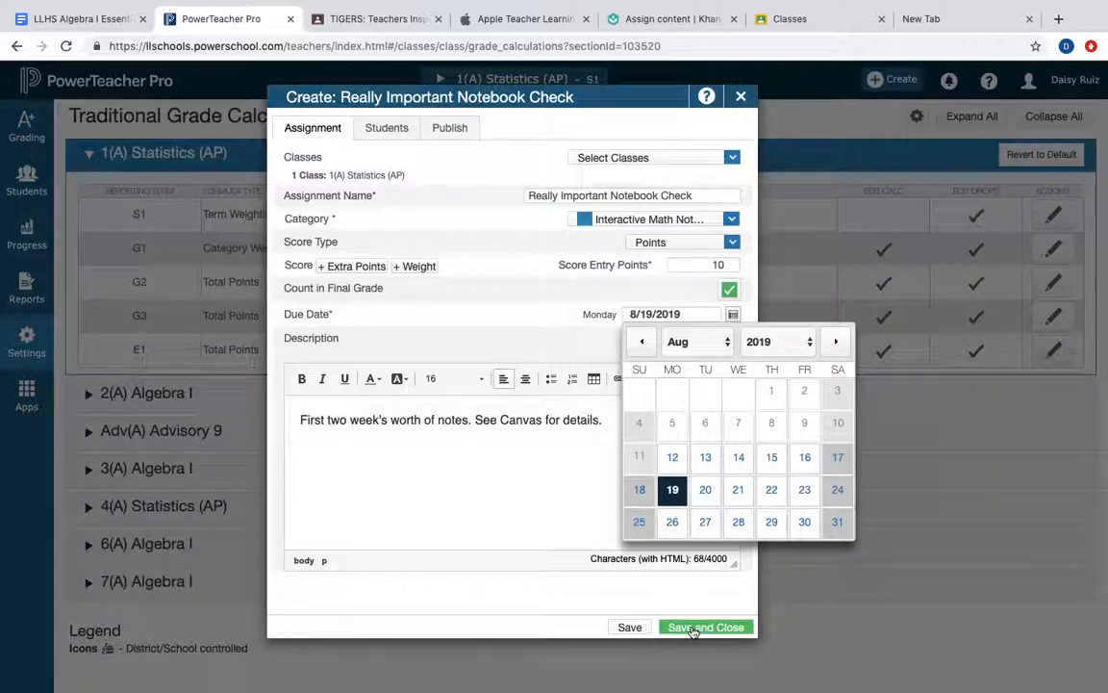
{"action": "left_click", "coordinate": [740, 96]}
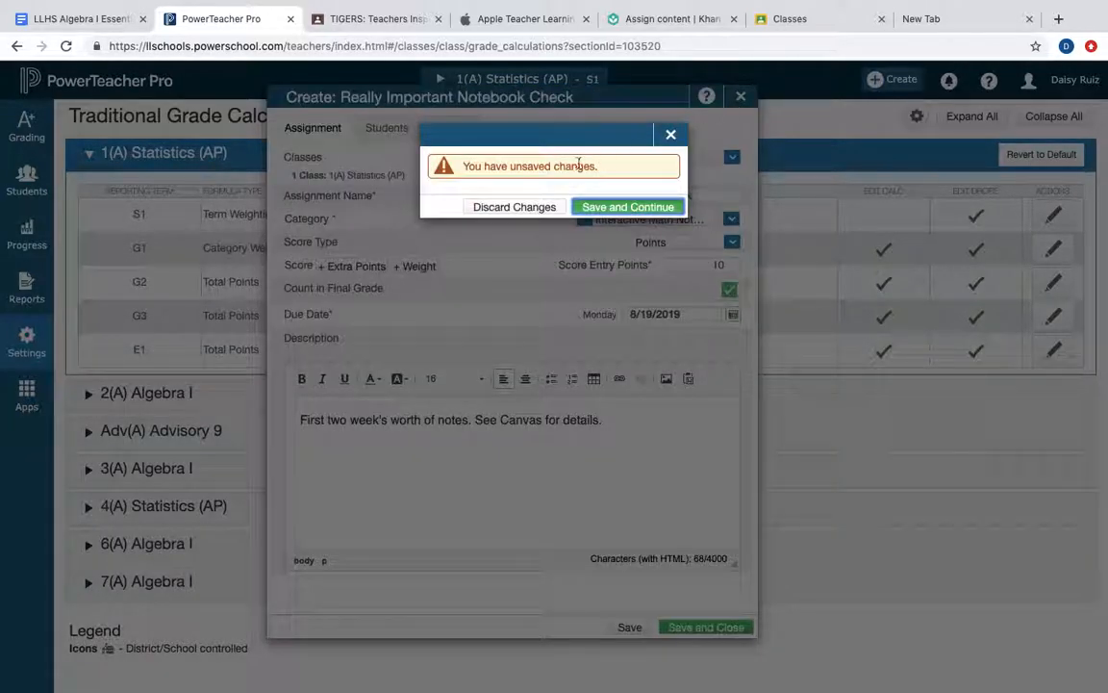
{"action": "left_click", "coordinate": [524, 207]}
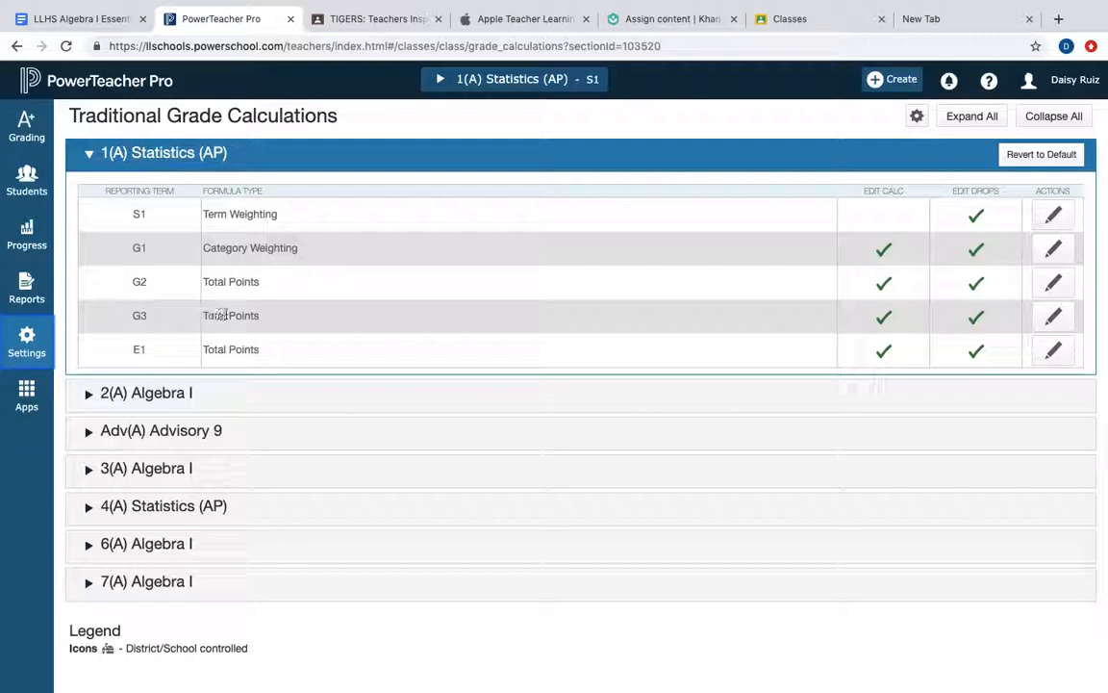
Show the reporting terms and formula types of 2(A) Algebra I
{"action": "left_click", "coordinate": [152, 393]}
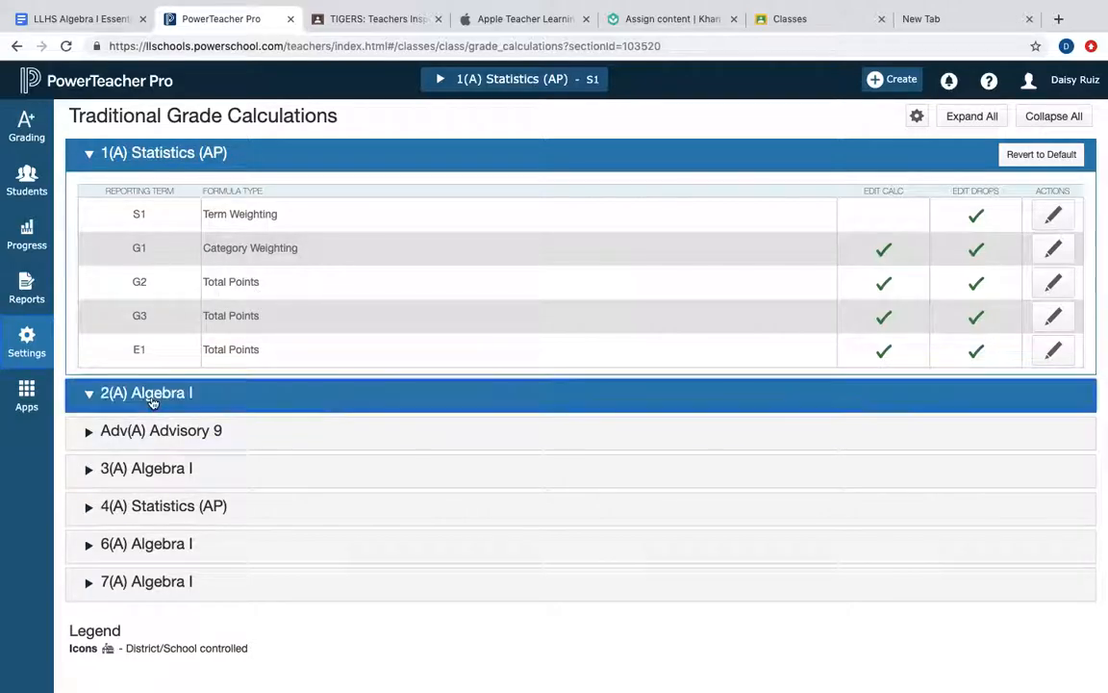
{"action": "scroll", "coordinate": [190, 650], "scroll_direction": "down", "scroll_amount": 3}
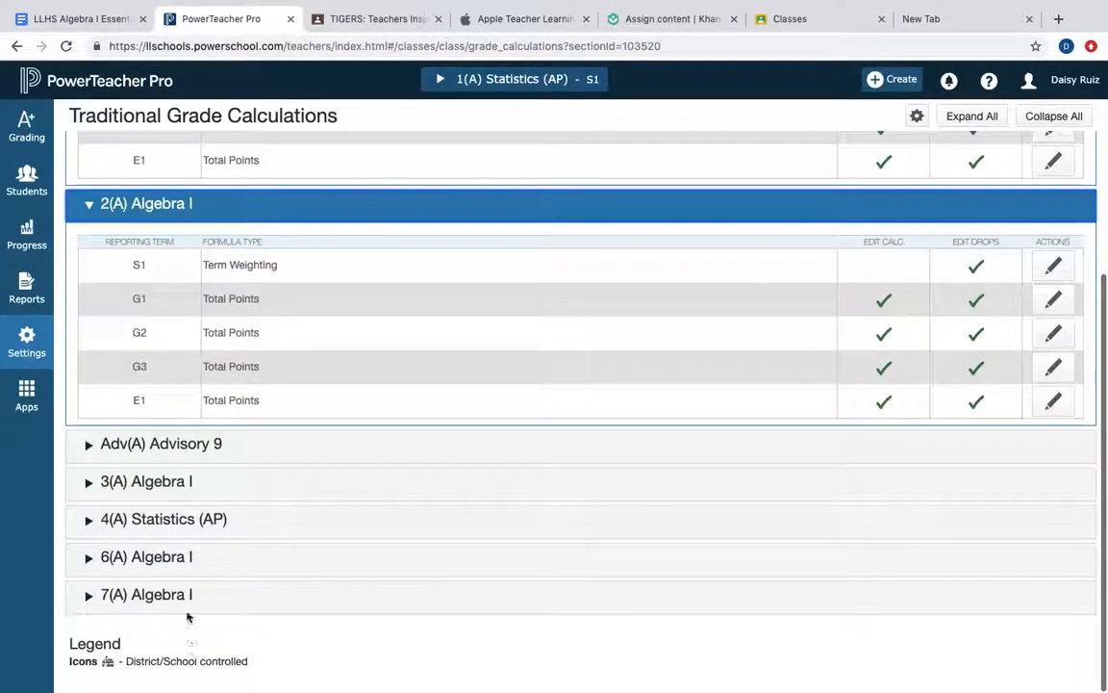
Show the reporting terms and formula types of 3(A) Algebra I
{"action": "left_click", "coordinate": [162, 484]}
{"action": "mouse_move", "coordinate": [707, 6]}
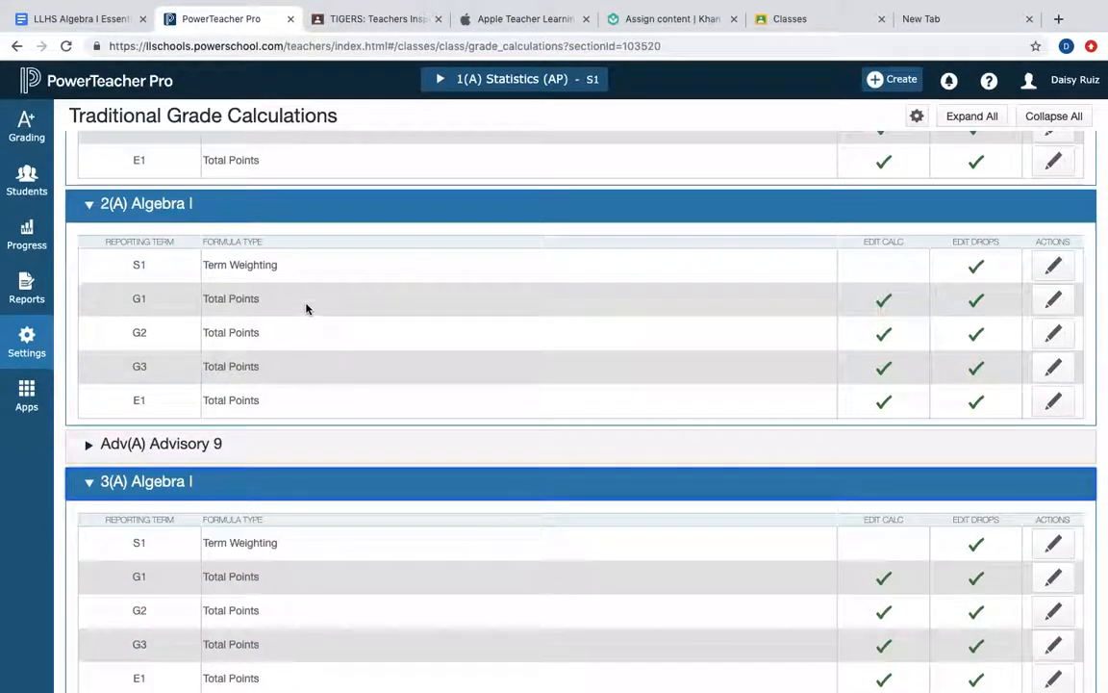
Return to the PowerSchool SIS start page, reopen PowerTeacher Pro, and view the list of grading categories
{"action": "left_click", "coordinate": [63, 81]}
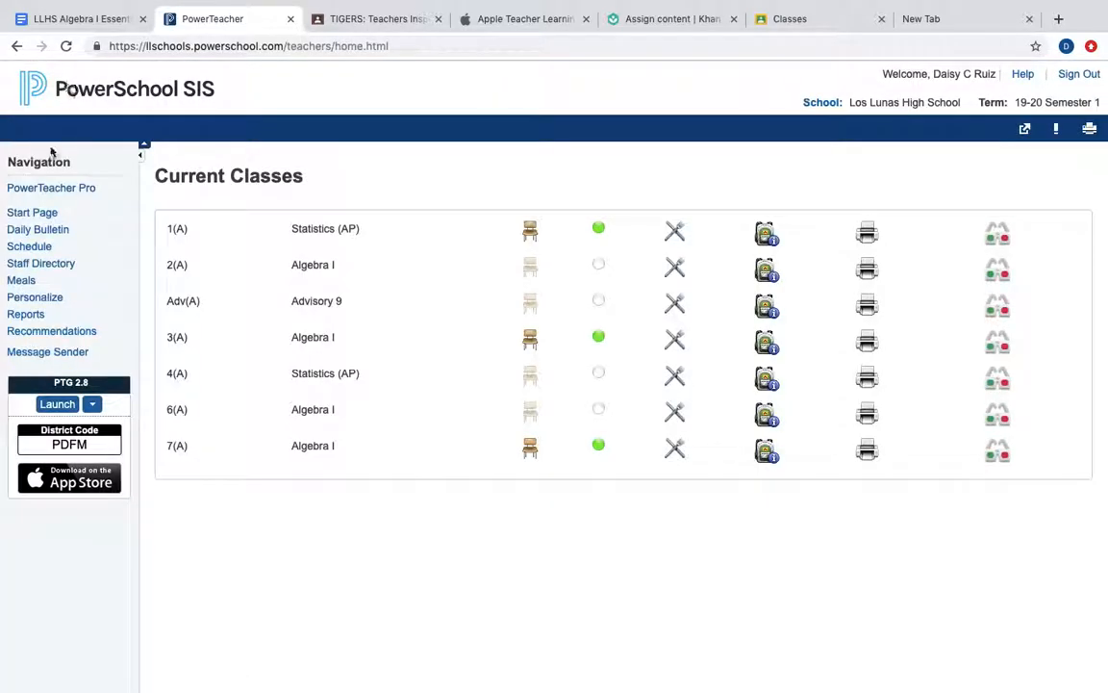
{"action": "left_click", "coordinate": [56, 190]}
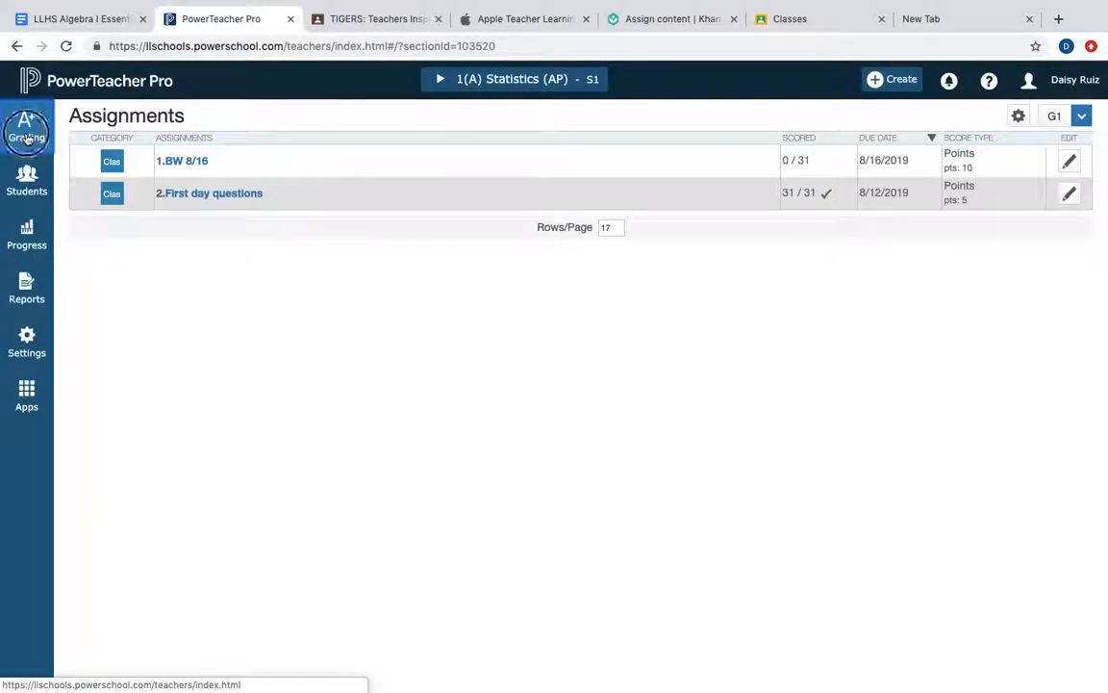
{"action": "mouse_move", "coordinate": [38, 130]}
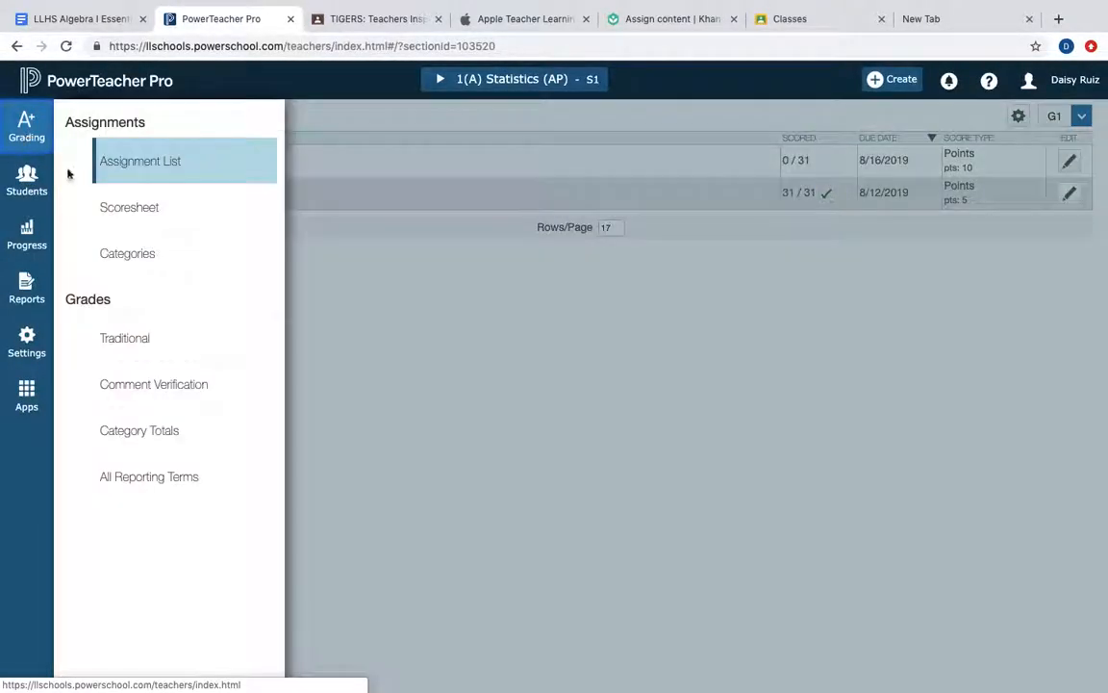
{"action": "left_click", "coordinate": [128, 256]}
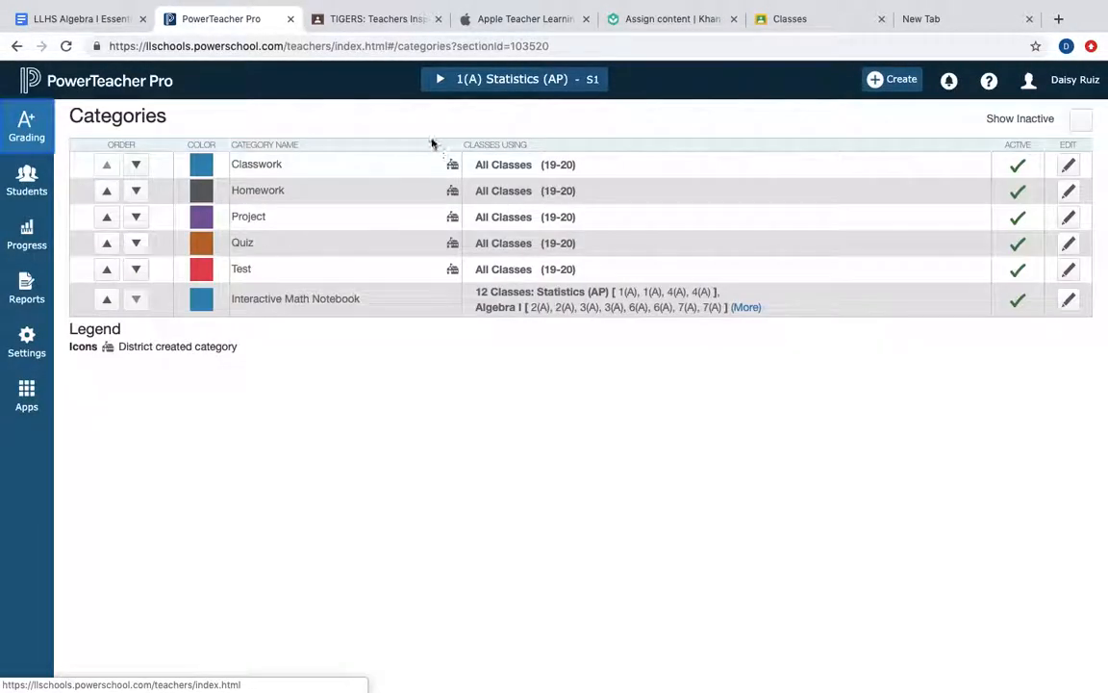
Open Traditional Grade Calculations and review the formula types of the G2 and G3 terms for 1(A) Statistics (AP)
{"action": "left_click", "coordinate": [24, 346]}
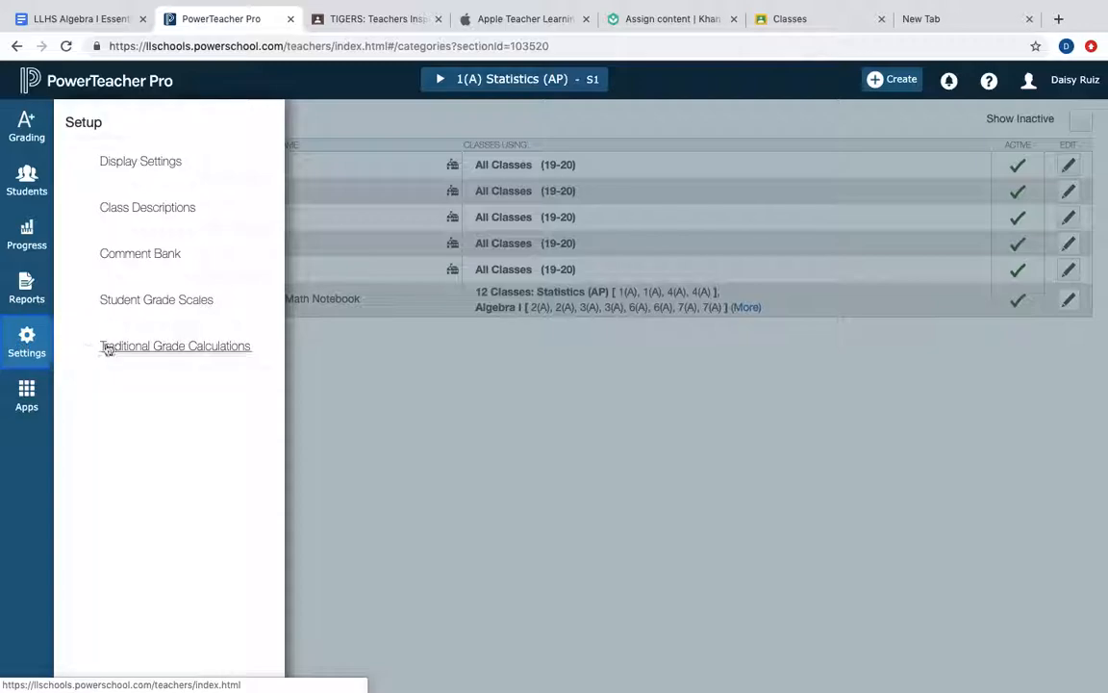
{"action": "left_click", "coordinate": [111, 346]}
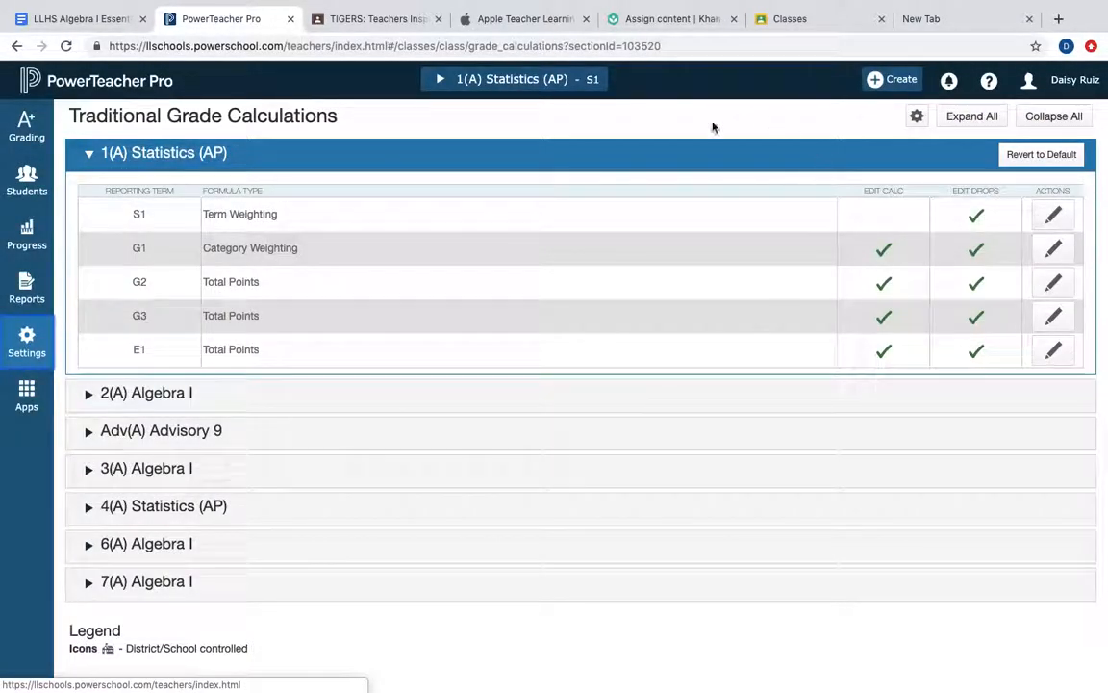
{"action": "mouse_move", "coordinate": [130, 281]}
{"action": "left_mouse_down"}
{"action": "mouse_move", "coordinate": [272, 280]}
{"action": "mouse_move", "coordinate": [272, 316]}
{"action": "mouse_move", "coordinate": [134, 311]}
{"action": "left_mouse_up"}
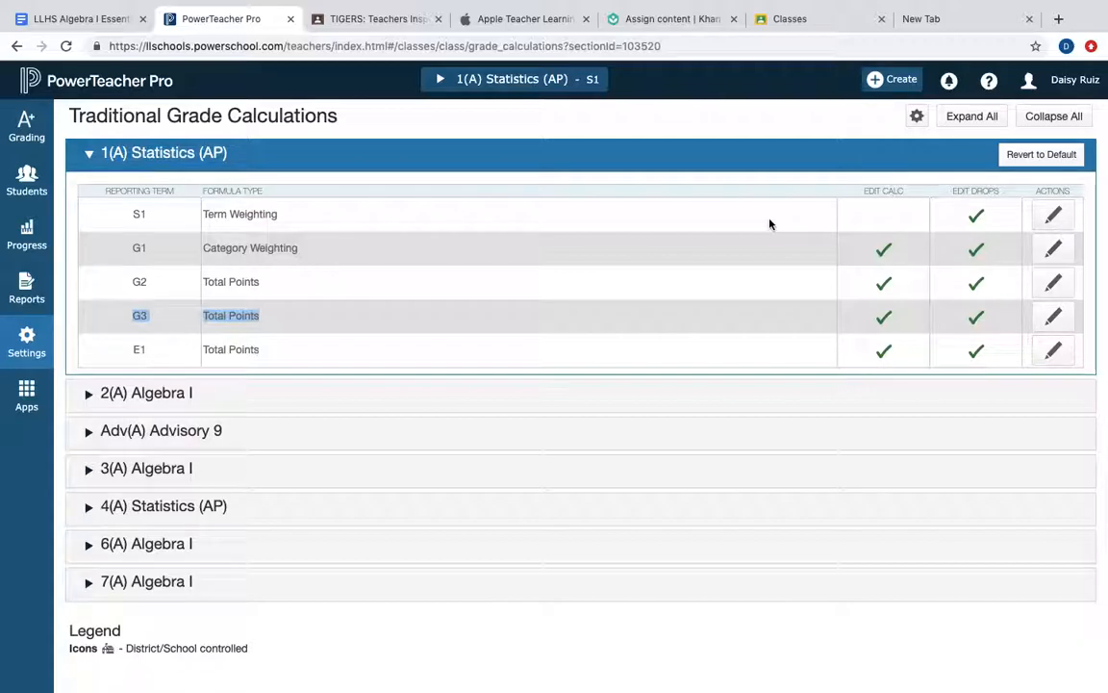
{"action": "mouse_move", "coordinate": [747, 5]}
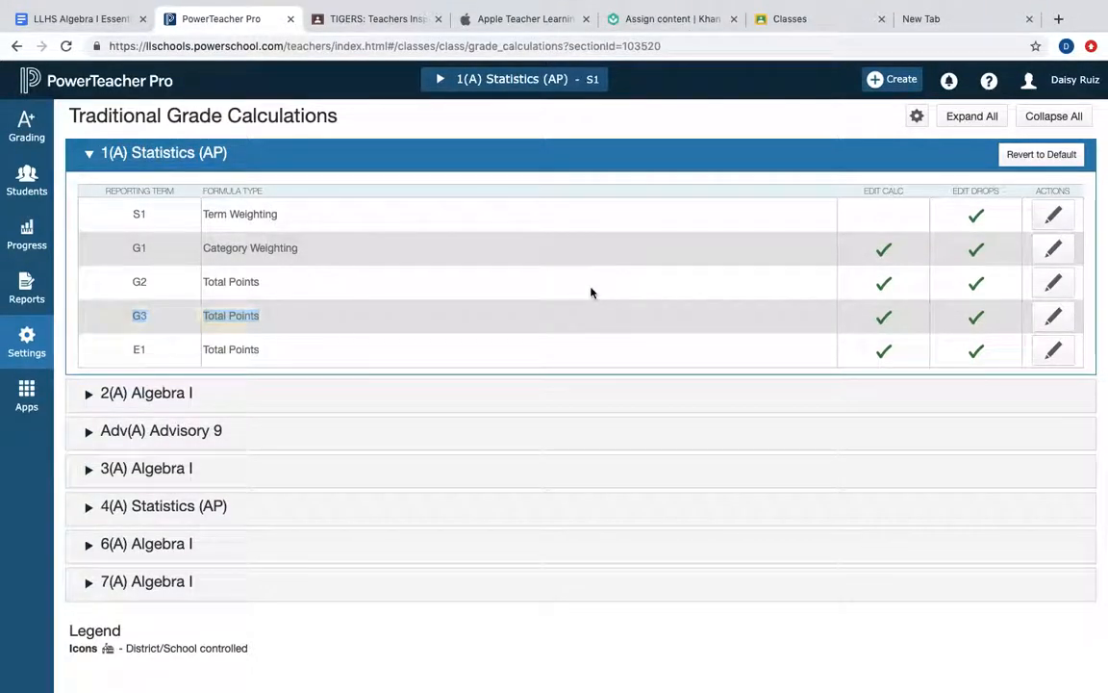
{"action": "left_click", "coordinate": [591, 292]}
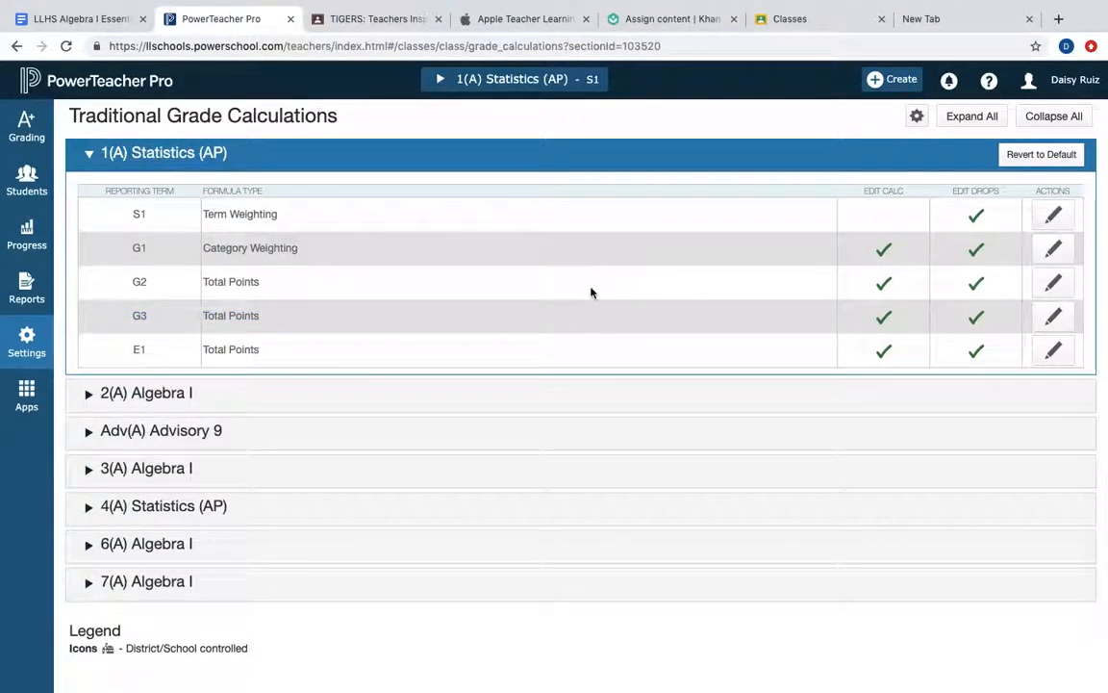